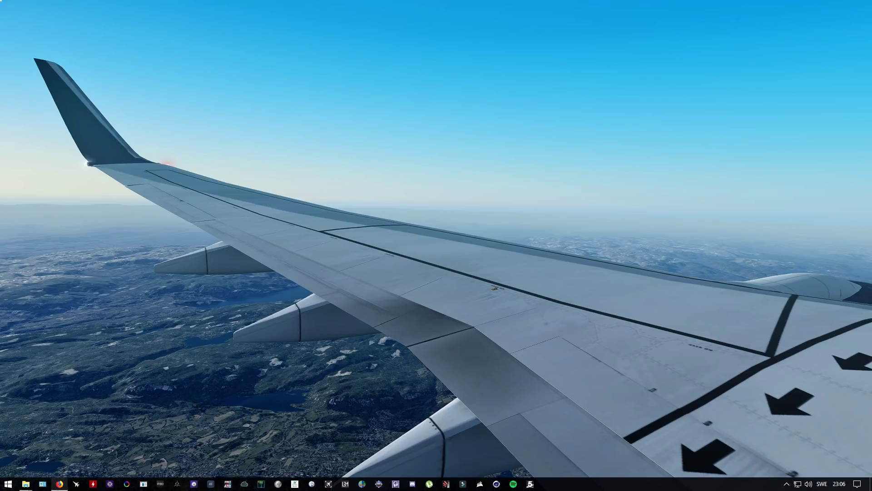
# - In Firefox, search Google for 'reshade 3.0.4 download' and open the X-Plane.org Reshade 3.0.4 result
pyautogui.click(60, 484)
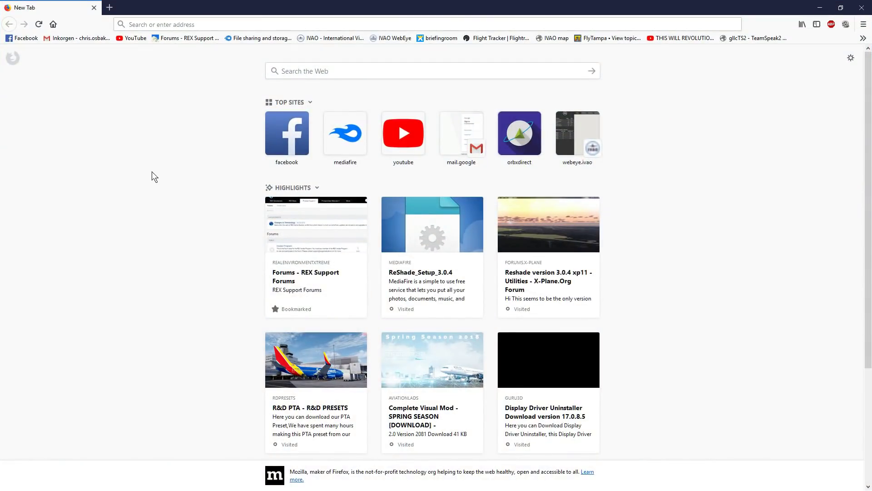
pyautogui.click(293, 72)
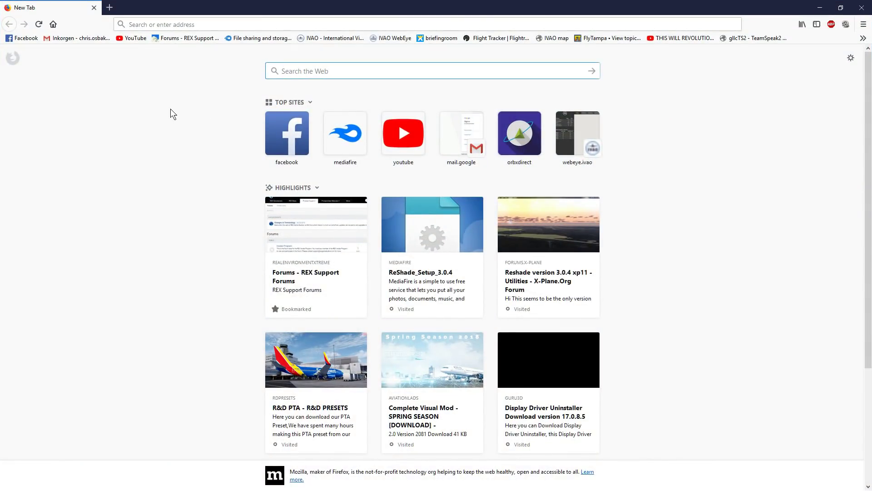
pyautogui.write('dow')
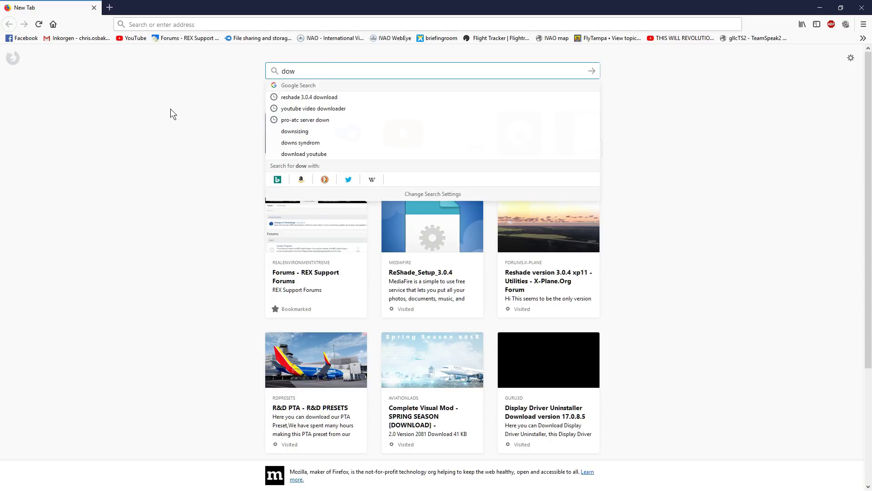
pyautogui.press('BackSpace')
pyautogui.press('BackSpace')
pyautogui.write('re')
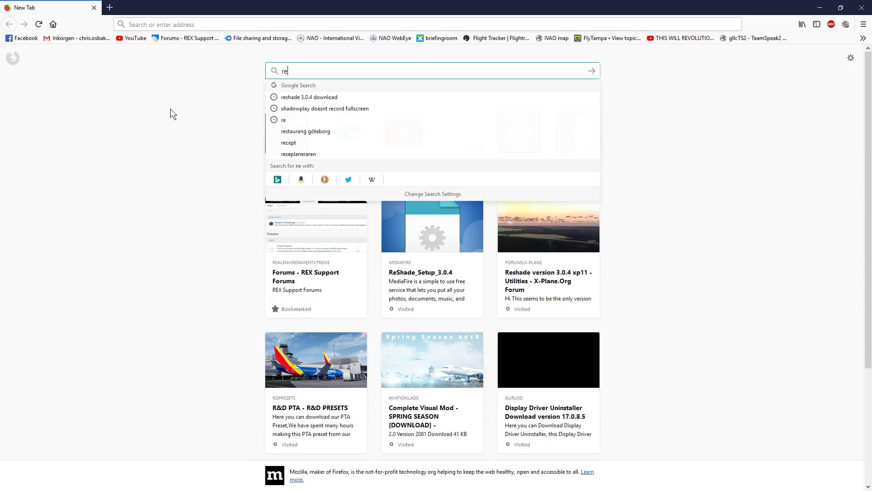
pyautogui.press('Down')
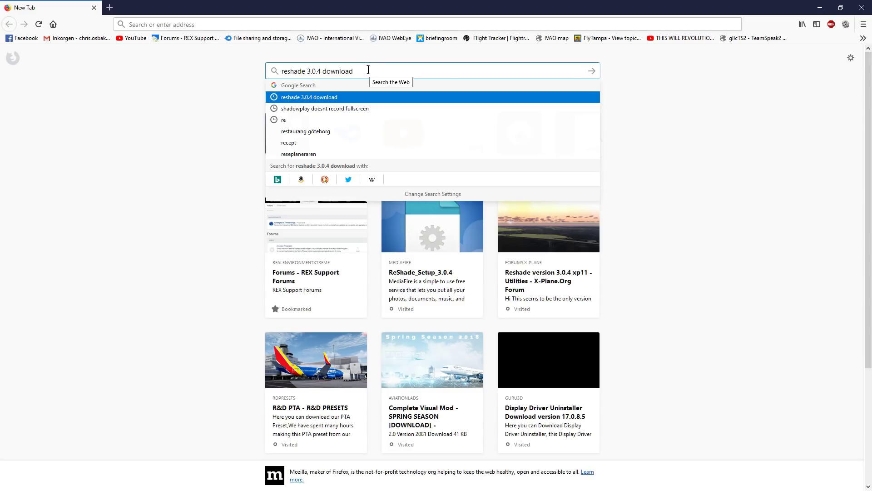
pyautogui.click(320, 94)
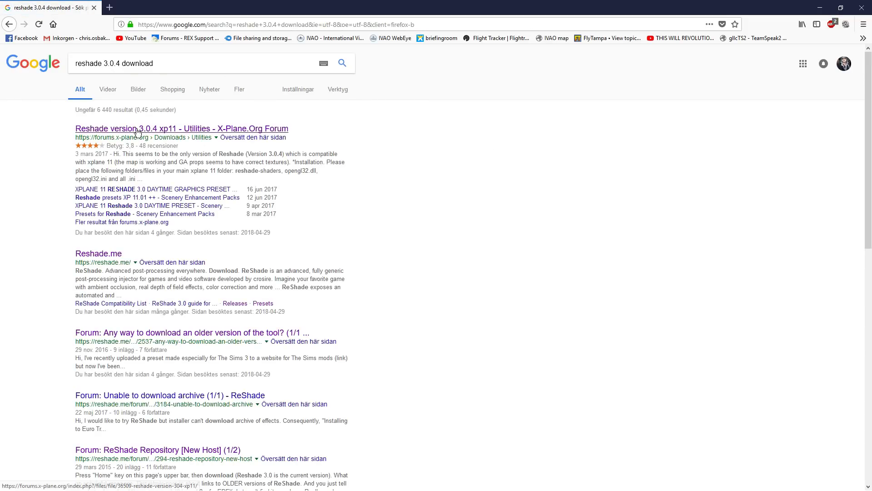
pyautogui.click(104, 131)
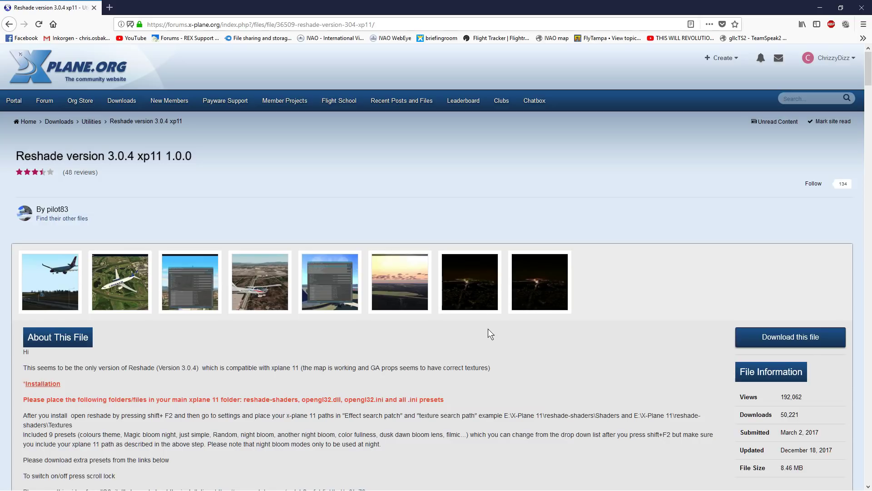
# - Save Reshade 3.0.4.zip from the X-Plane.org file page and go back to the Google results
pyautogui.click(760, 339)
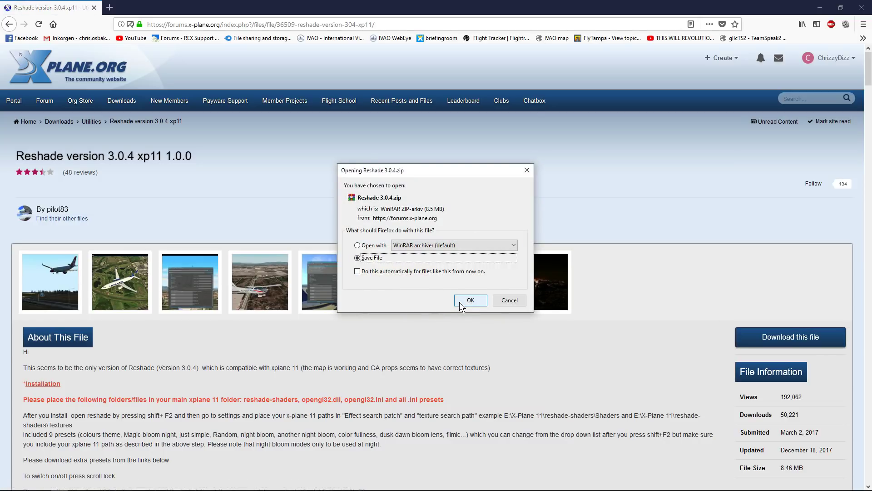
pyautogui.click(459, 301)
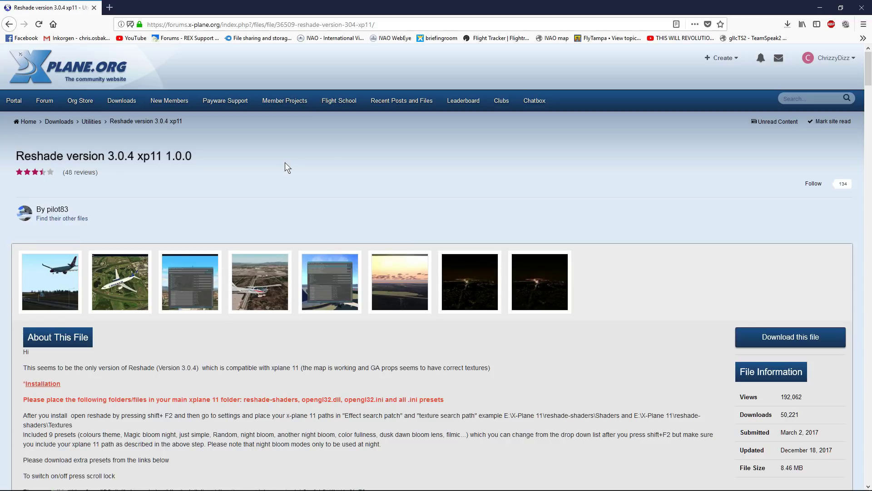
pyautogui.hotkey('alt', 'Left')
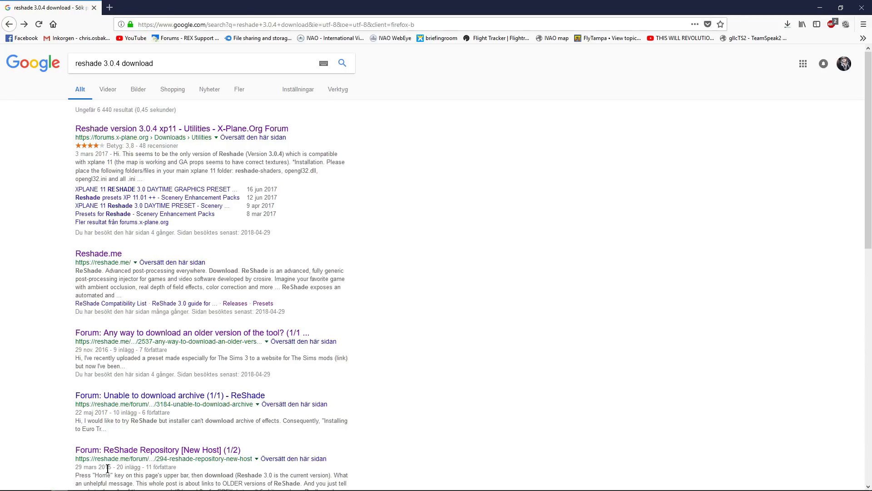
# - Open the reshade.me ReShade Repository topic and follow its repository link to MediaFire
pyautogui.click(175, 451)
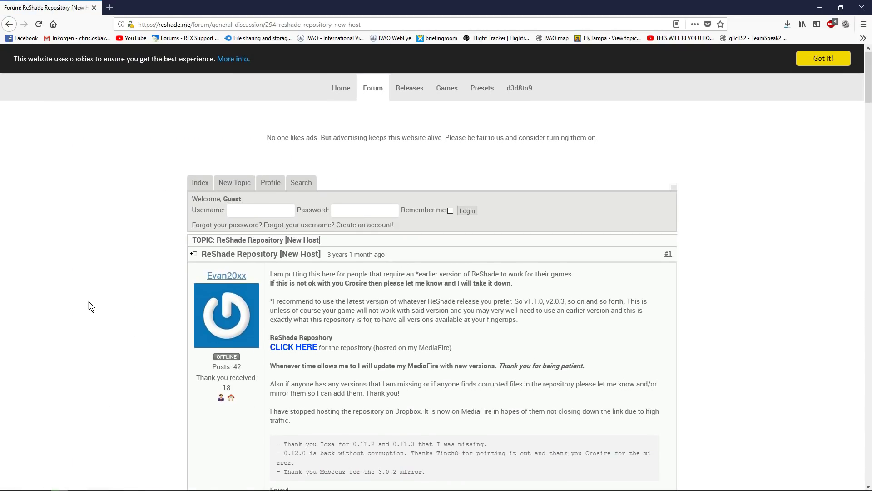
pyautogui.scroll(-2, 89, 301)
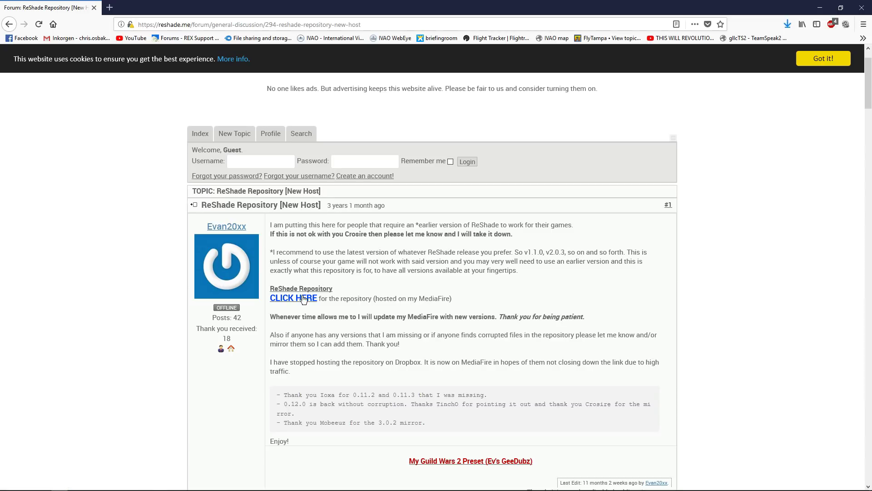
pyautogui.click(303, 299)
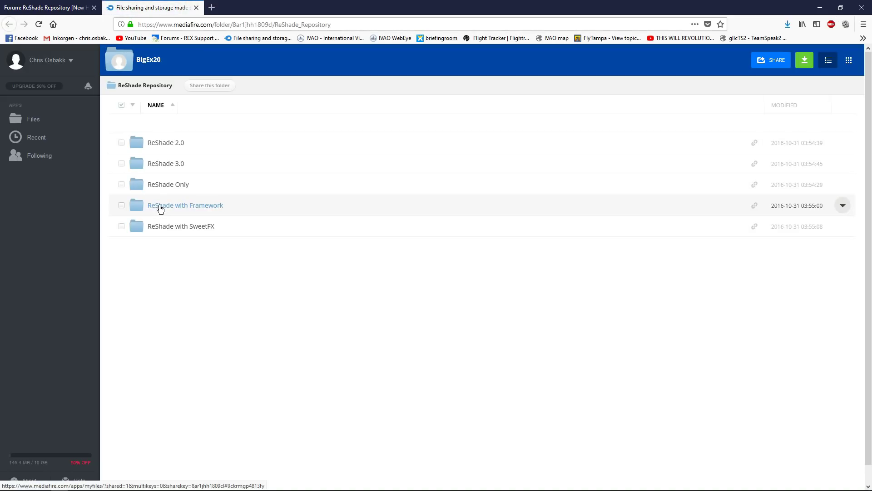
# - Download ReShade_Setup_3.0.4.exe from MediaFire's ReShade 3.0 folder, then close Firefox
pyautogui.click(163, 165)
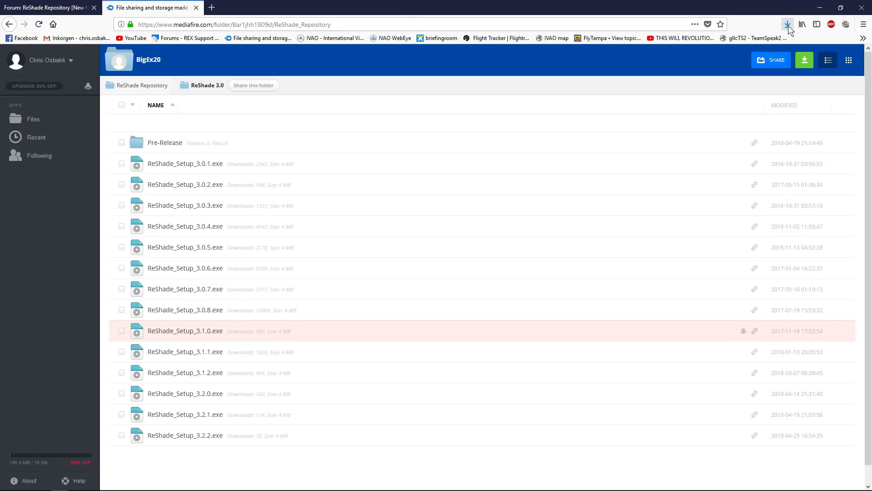
pyautogui.click(788, 25)
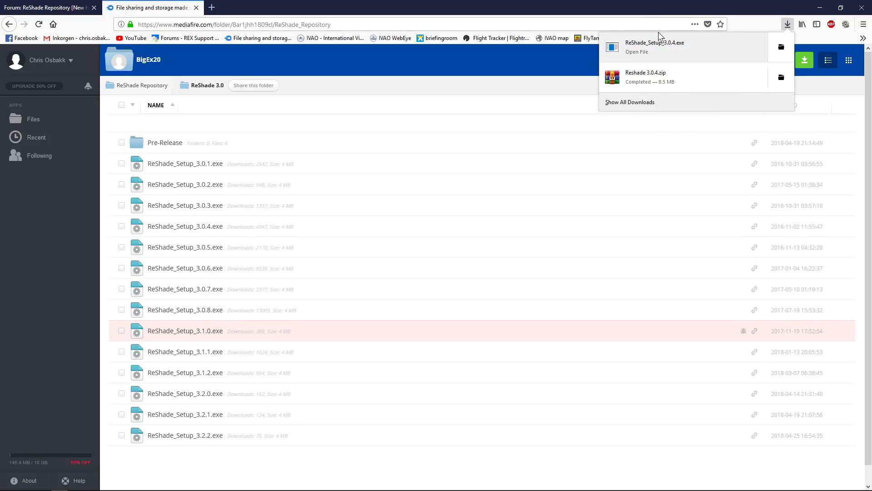
pyautogui.click(571, 6)
pyautogui.click(196, 8)
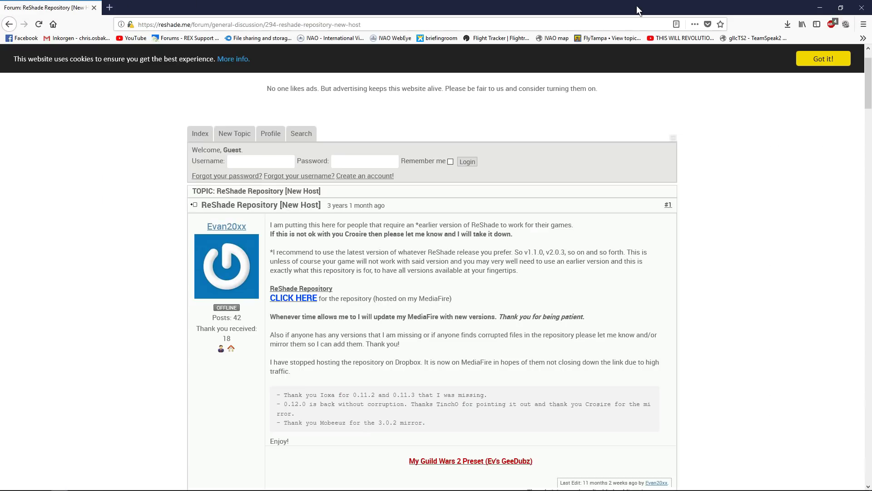
pyautogui.click(870, 5)
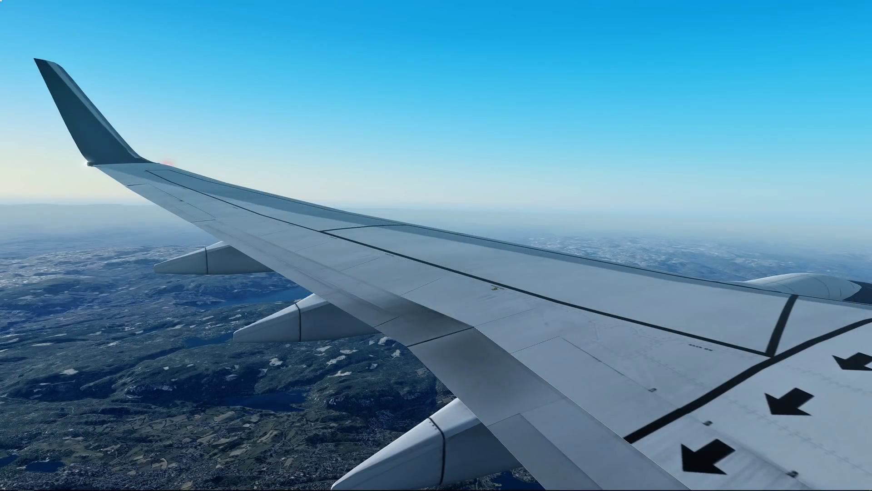
# - Extract the Reshade 3.0.4 zip on the desktop into its own folder, delete the zip, and open the folder
pyautogui.moveTo(192, 139)
pyautogui.mouseDown()
pyautogui.moveTo(374, 175)
pyautogui.moveTo(368, 186)
pyautogui.mouseUp()
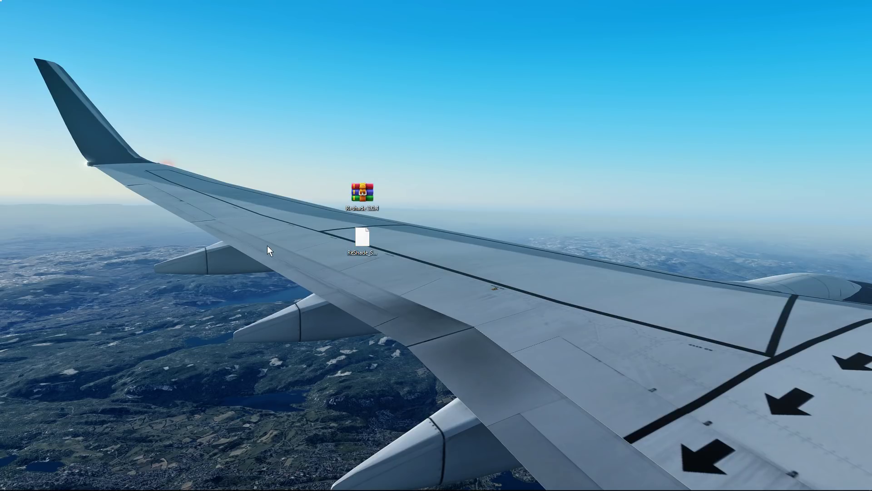
pyautogui.rightClick(367, 192)
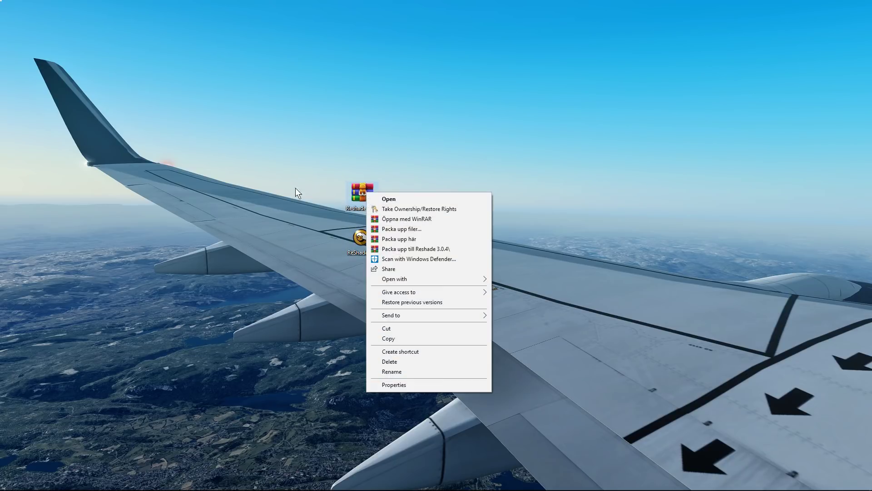
pyautogui.click(415, 249)
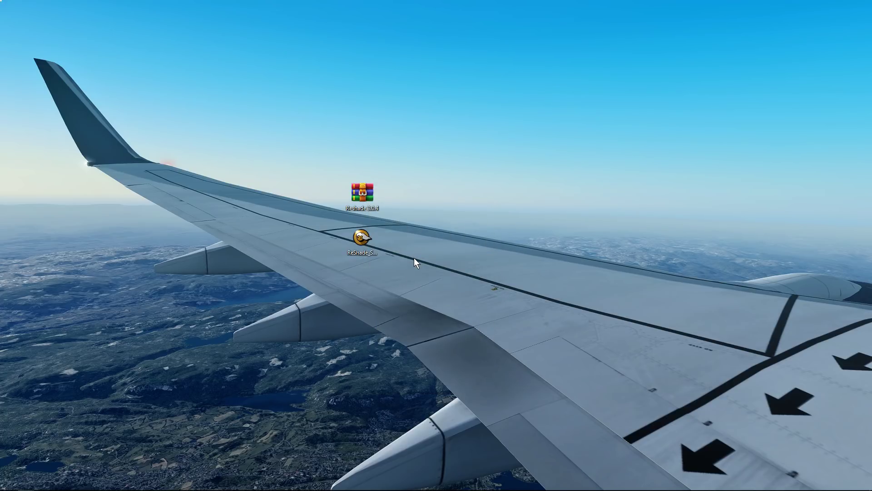
pyautogui.press('Delete')
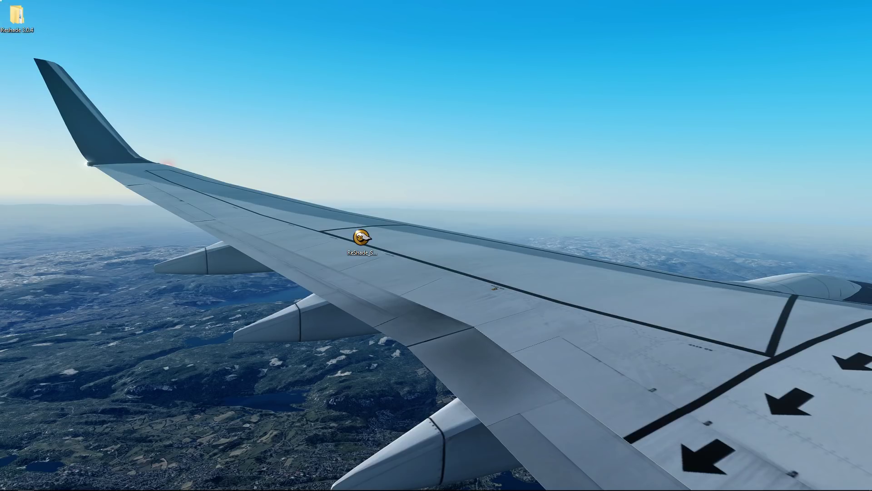
pyautogui.doubleClick(17, 16)
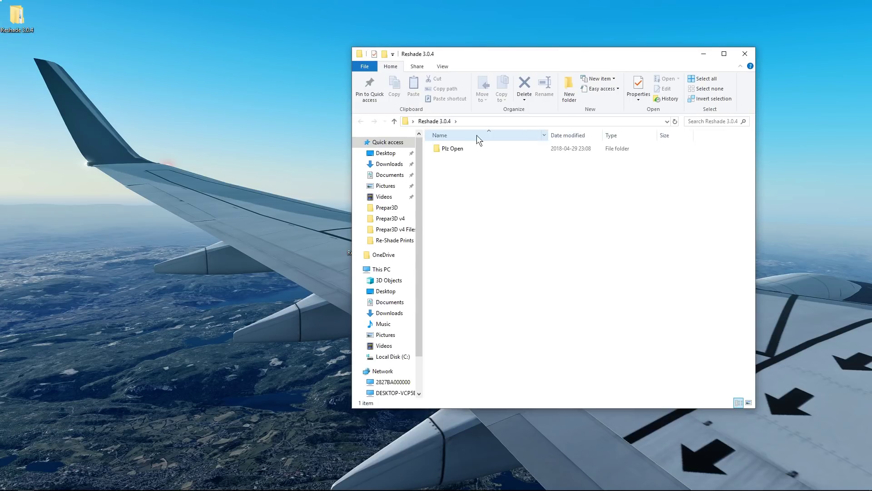
# - In Plz Open, delete the unneeded preset and dll files, including the Another night bloom preset
pyautogui.doubleClick(453, 144)
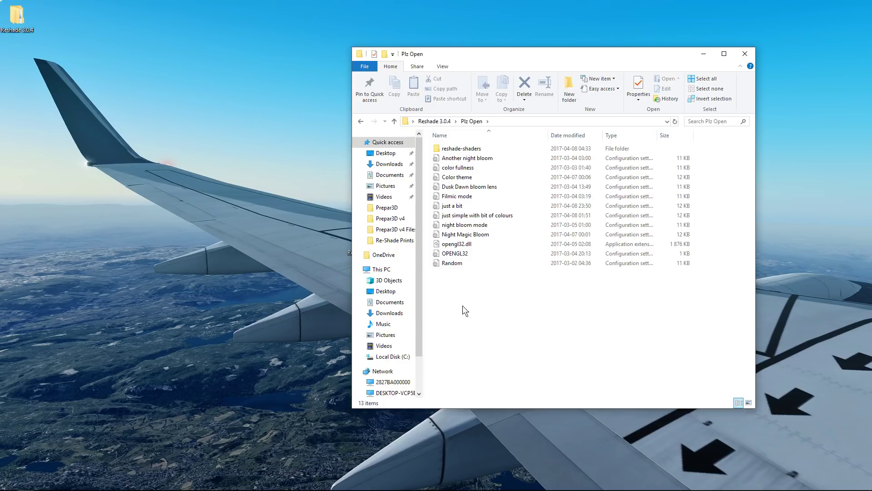
pyautogui.moveTo(470, 294)
pyautogui.mouseDown()
pyautogui.moveTo(441, 249)
pyautogui.moveTo(433, 178)
pyautogui.mouseUp()
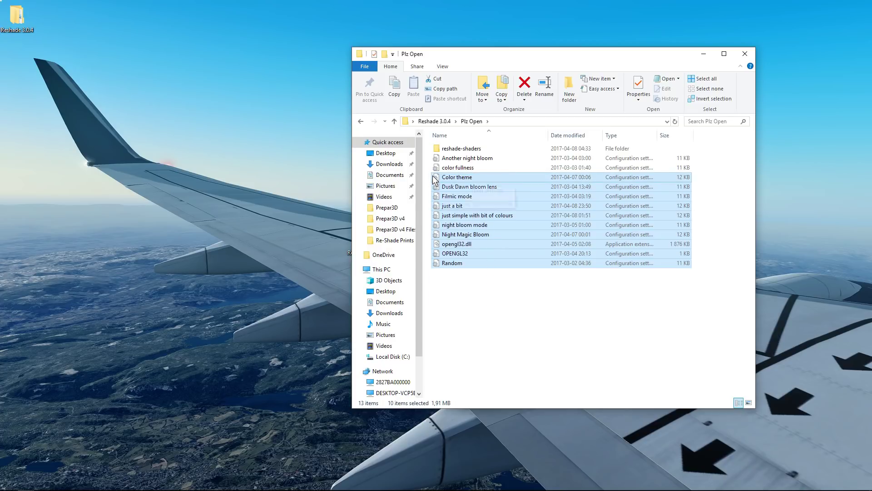
pyautogui.press('Delete')
pyautogui.click(468, 158)
pyautogui.press('Delete')
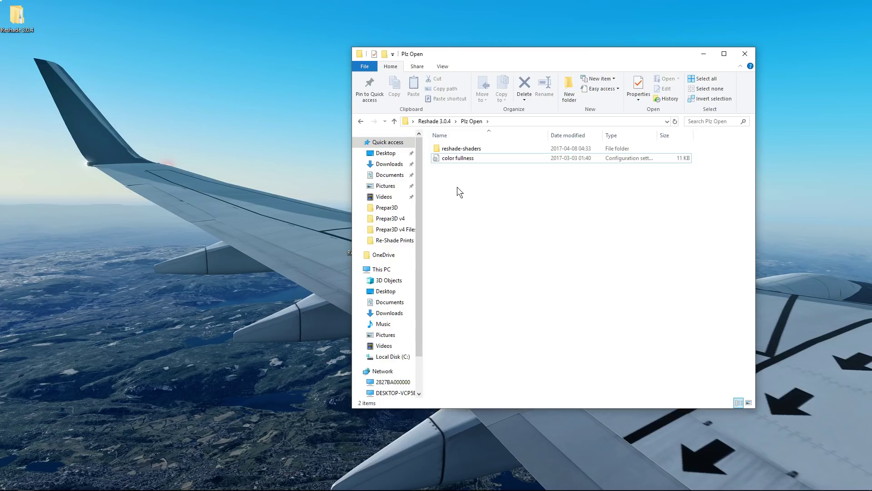
pyautogui.click(465, 162)
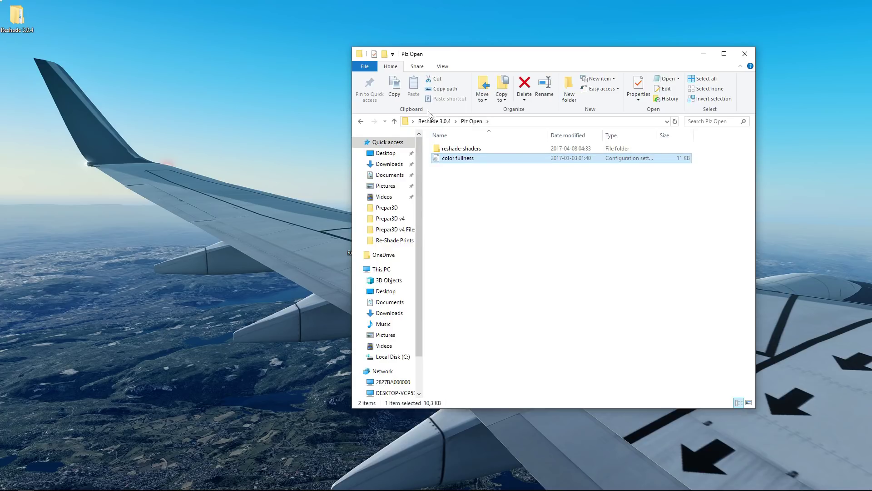
pyautogui.click(465, 191)
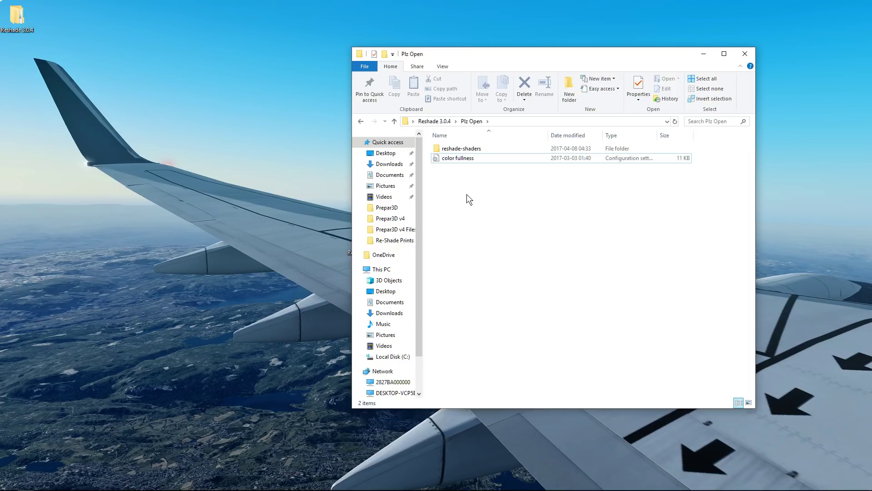
# - Move reshade-shaders and color fullness onto the desktop beneath the ReShade setup and close the folder
pyautogui.moveTo(476, 180)
pyautogui.mouseDown()
pyautogui.moveTo(452, 149)
pyautogui.moveTo(277, 201)
pyautogui.moveTo(278, 220)
pyautogui.mouseUp()
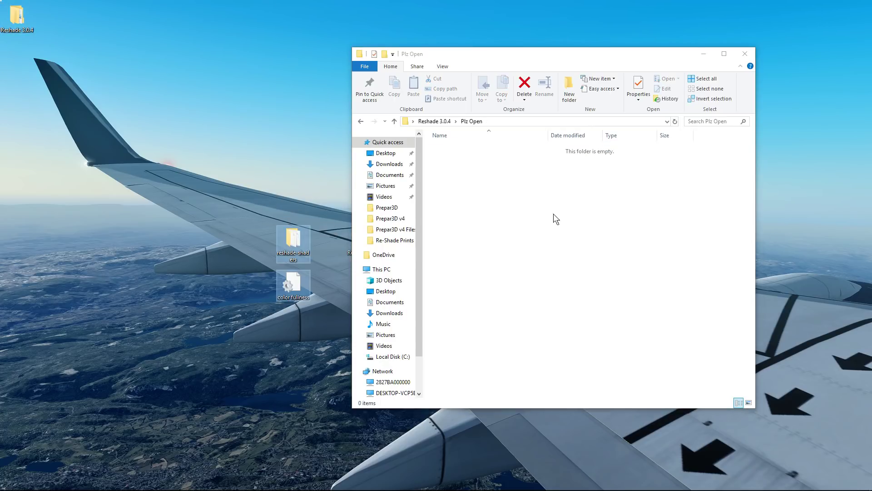
pyautogui.click(745, 54)
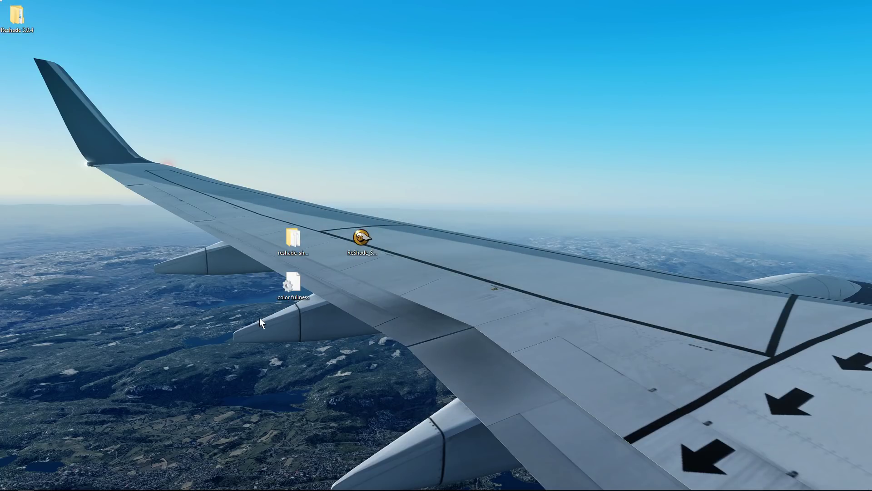
pyautogui.moveTo(259, 317)
pyautogui.mouseDown()
pyautogui.moveTo(300, 222)
pyautogui.moveTo(408, 272)
pyautogui.moveTo(386, 276)
pyautogui.mouseUp()
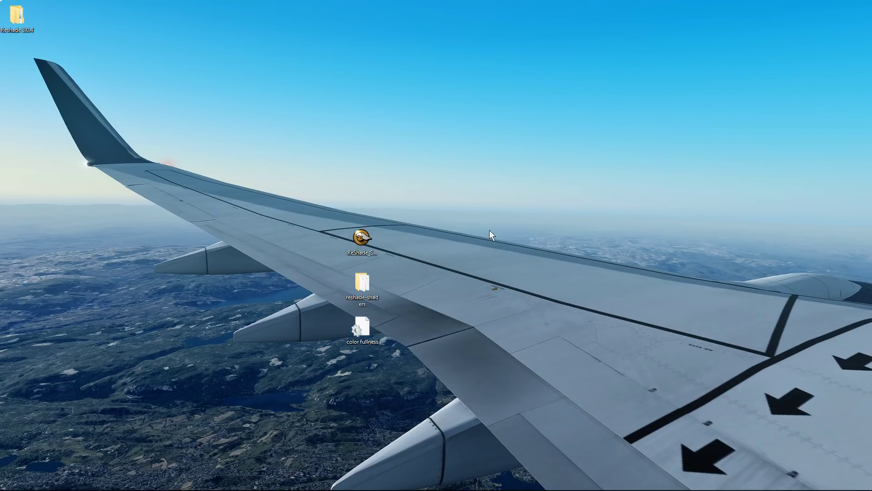
# - Run the ReShade setup on the Prepar3D executable with Direct3D 10+ and decline the standard effects download
pyautogui.doubleClick(362, 241)
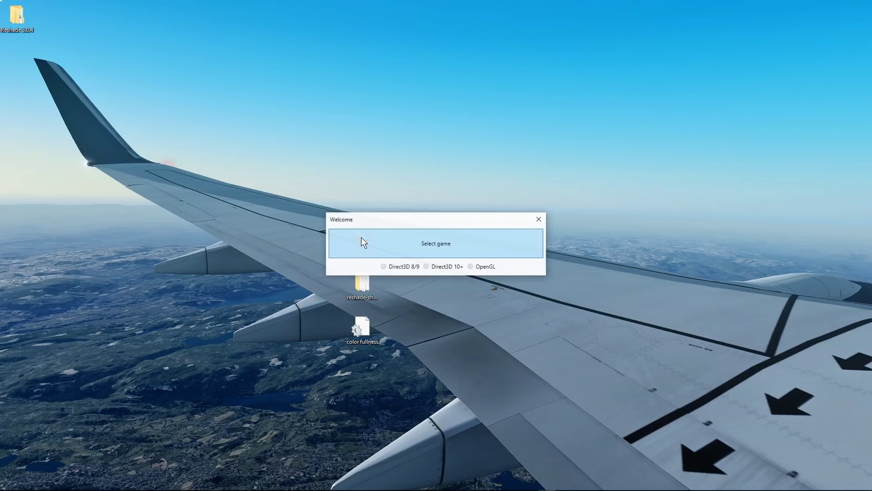
pyautogui.click(440, 241)
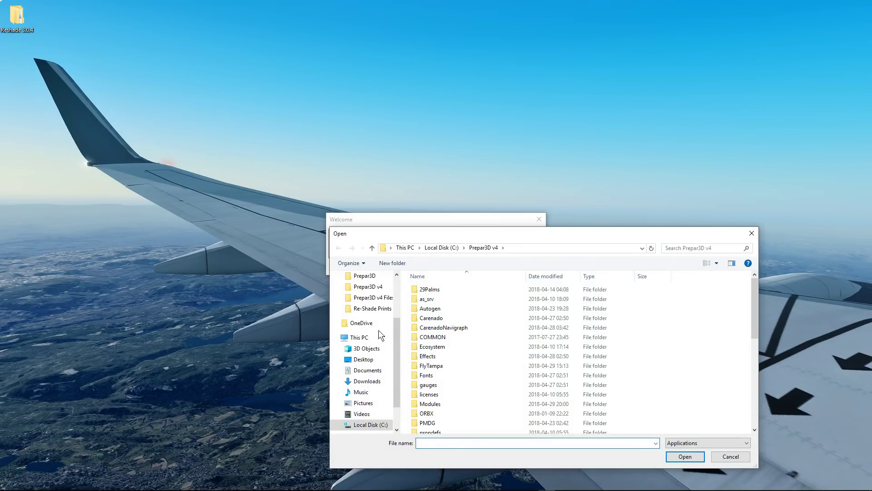
pyautogui.scroll(-10, 519, 340)
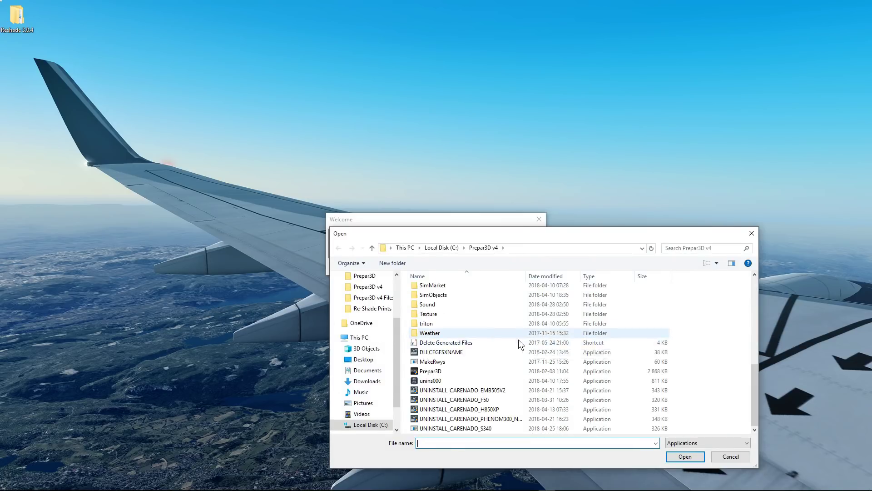
pyautogui.click(431, 371)
pyautogui.click(685, 456)
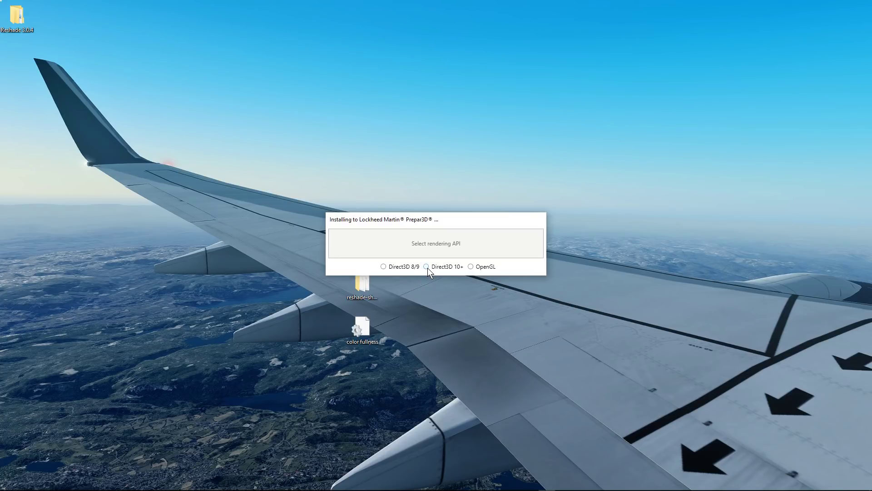
pyautogui.click(427, 267)
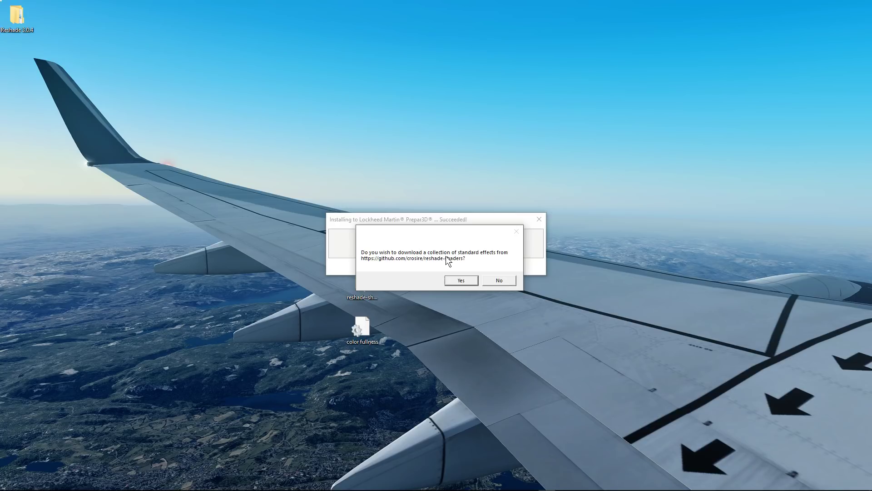
pyautogui.click(499, 281)
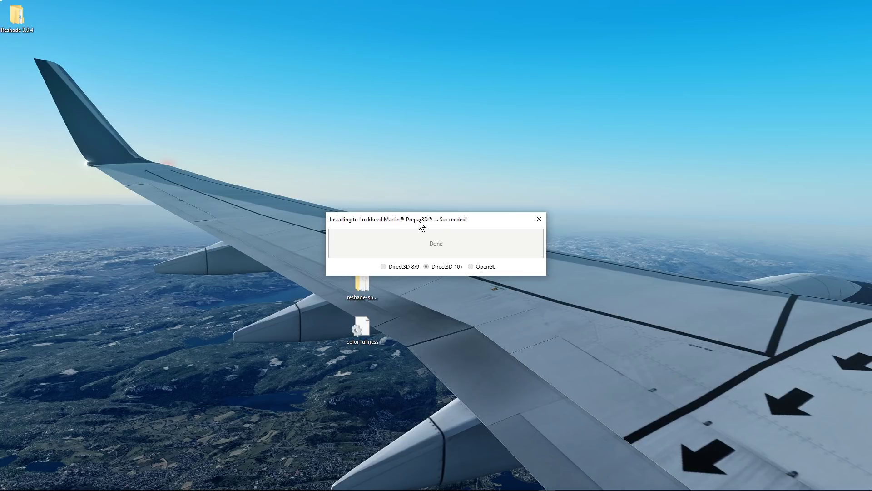
pyautogui.moveTo(437, 217); pyautogui.dragTo(471, 211)
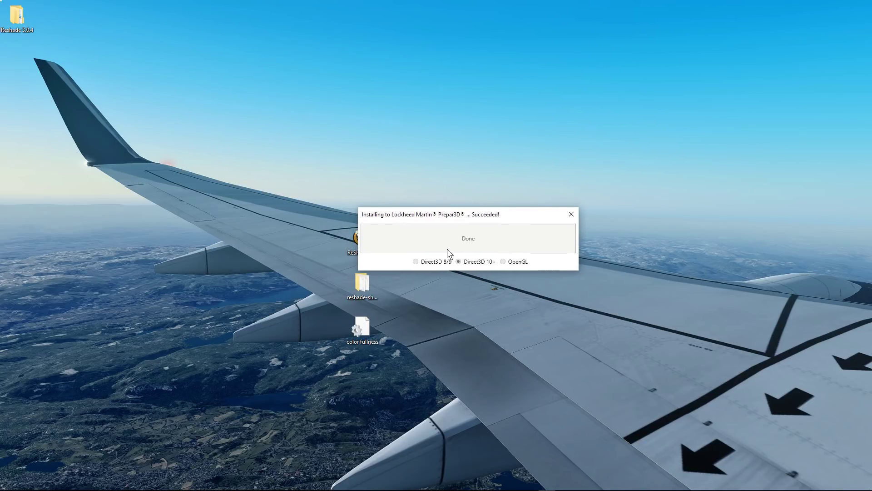
# - Close the installer and cut the reshade-shaders folder and color fullness file from the desktop
pyautogui.click(572, 216)
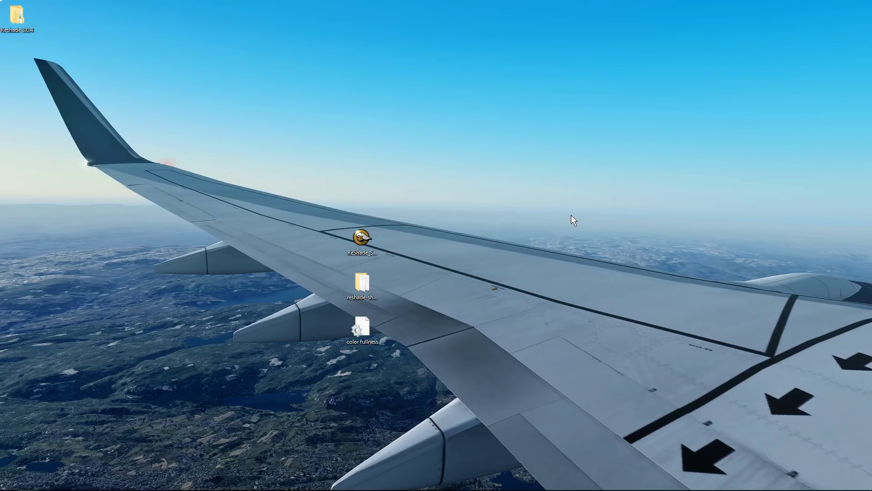
pyautogui.click(365, 277)
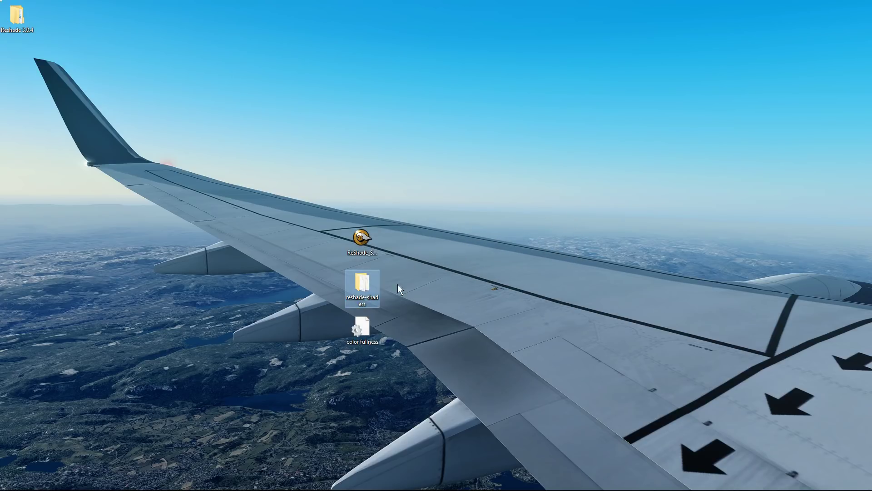
pyautogui.rightClick(363, 281)
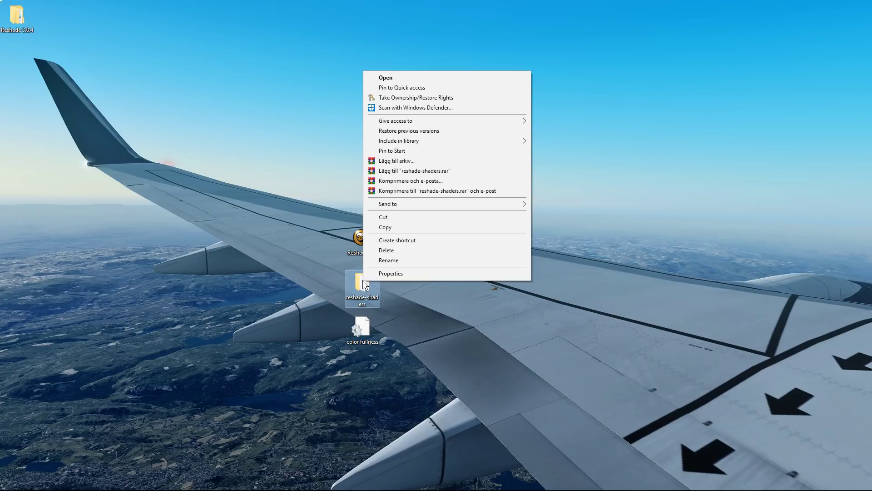
pyautogui.moveTo(315, 358); pyautogui.dragTo(364, 280)
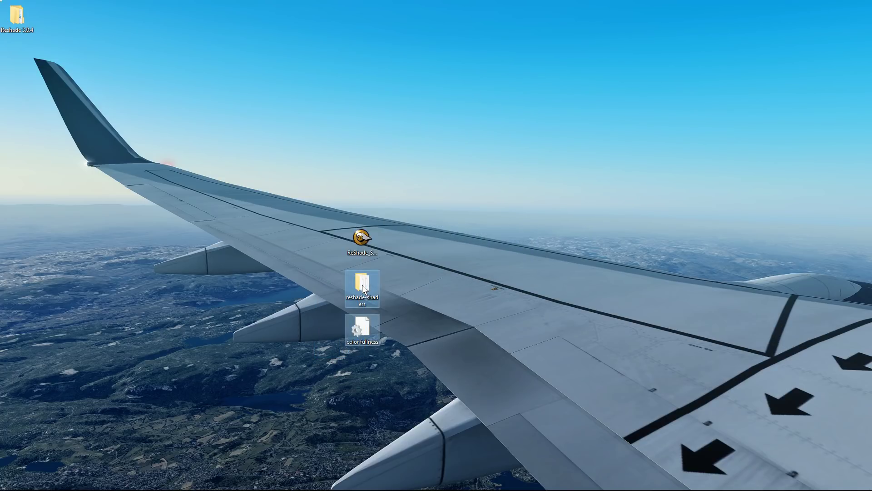
pyautogui.rightClick(362, 284)
pyautogui.click(381, 400)
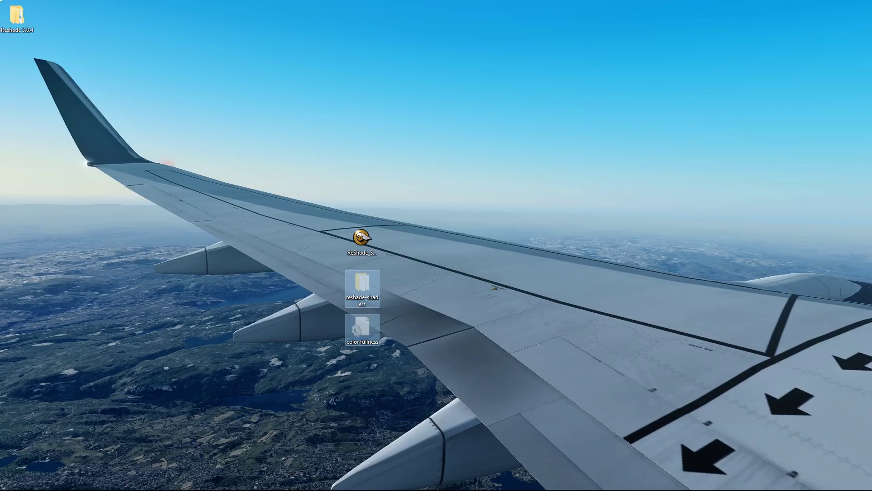
pyautogui.press('Escape')
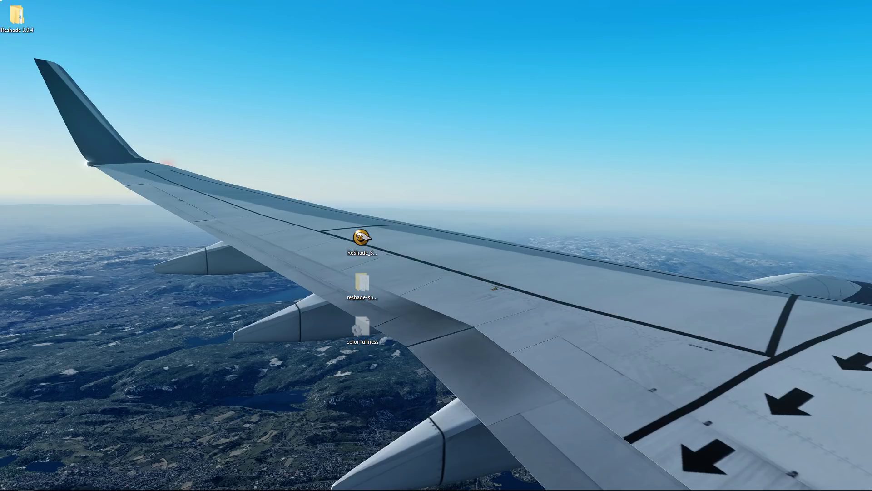
# - Paste both items into the Prepar3D v4 folder, refresh the listing, and open reshade-shaders
pyautogui.hotkey('alt', 'Tab')
pyautogui.moveTo(336, 13)
pyautogui.mouseDown()
pyautogui.moveTo(490, 101)
pyautogui.moveTo(503, 97)
pyautogui.mouseUp()
pyautogui.doubleClick(505, 91)
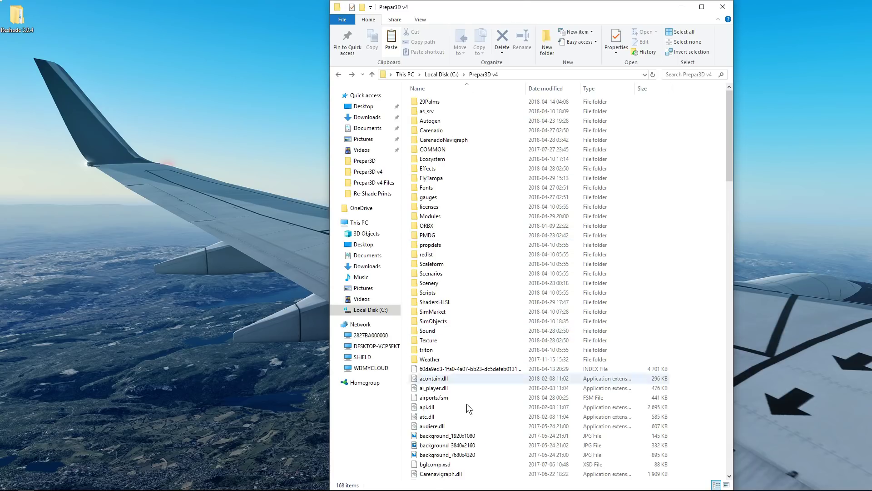
pyautogui.rightClick(710, 203)
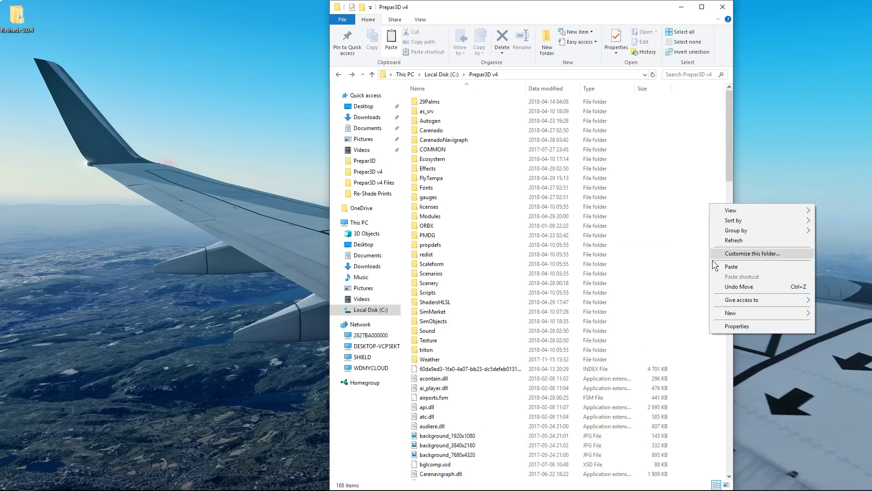
pyautogui.click(722, 267)
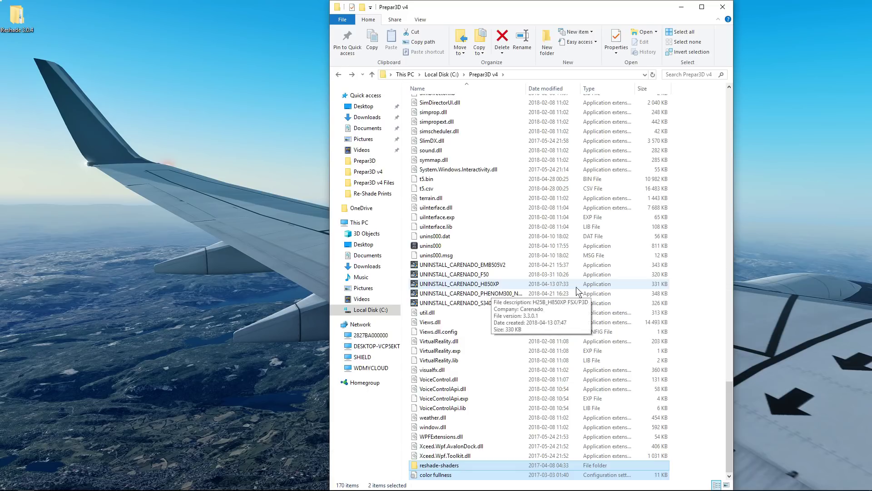
pyautogui.rightClick(709, 205)
pyautogui.click(716, 241)
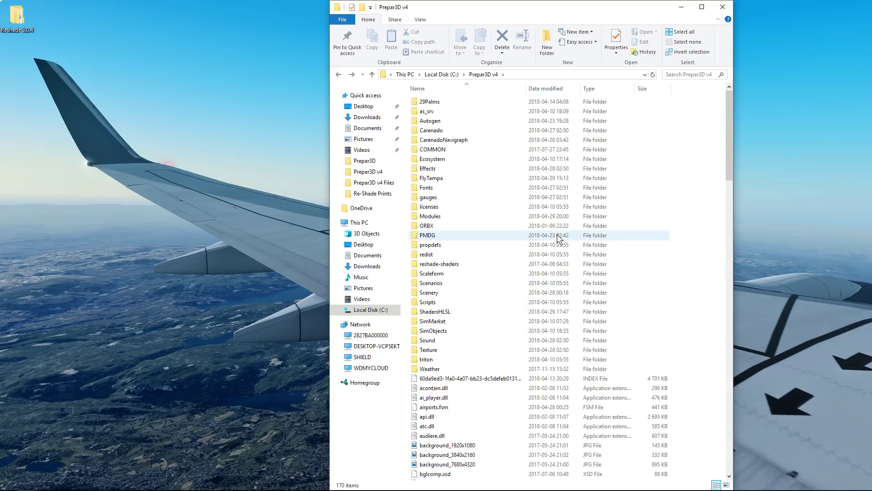
pyautogui.doubleClick(430, 265)
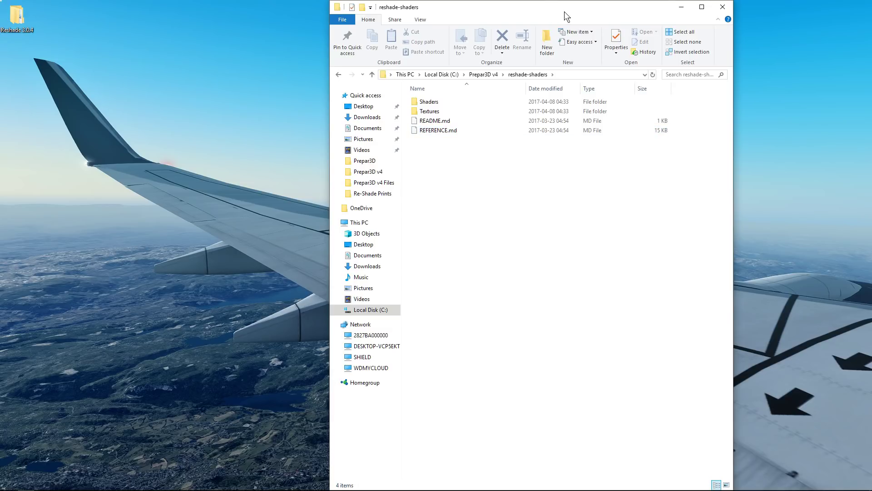
pyautogui.moveTo(564, 12)
pyautogui.mouseDown()
pyautogui.moveTo(479, 6)
pyautogui.moveTo(698, 7)
pyautogui.mouseUp()
# - Back in the Prepar3D v4 folder, locate dxgi.dll and the dxgi configuration file
pyautogui.hotkey('alt', 'Up')
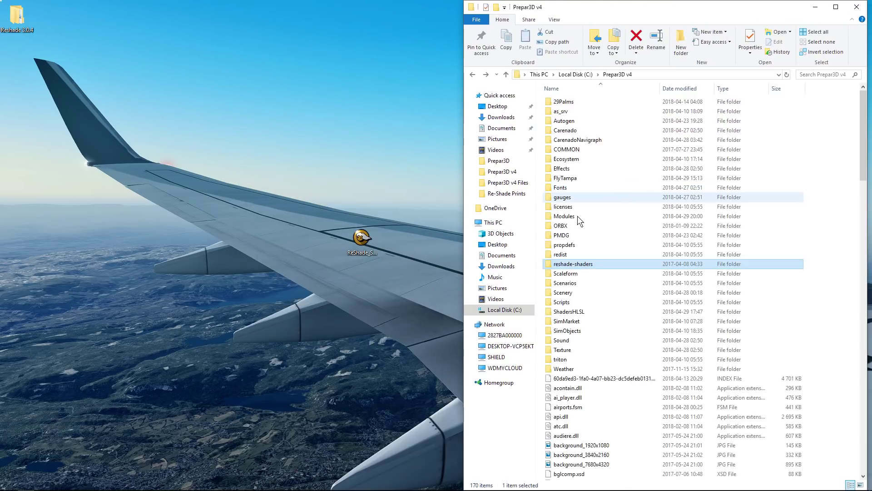
pyautogui.click(567, 236)
pyautogui.press('d')
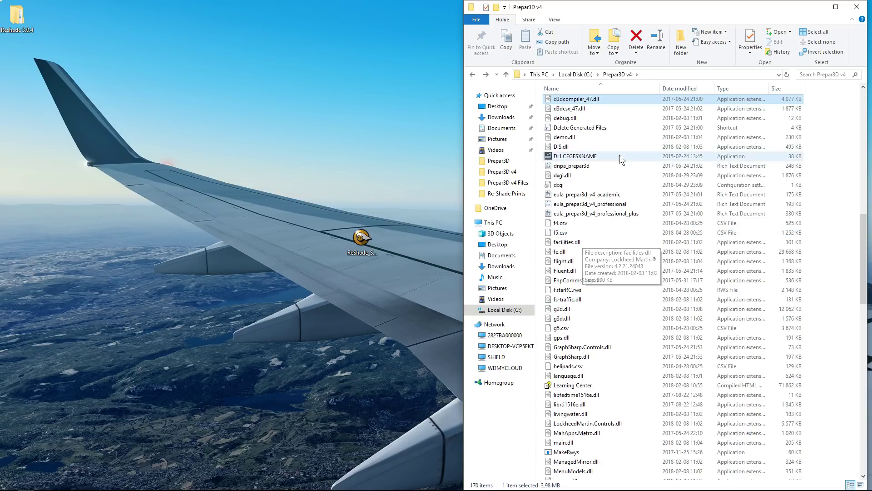
pyautogui.click(572, 176)
pyautogui.moveTo(576, 183)
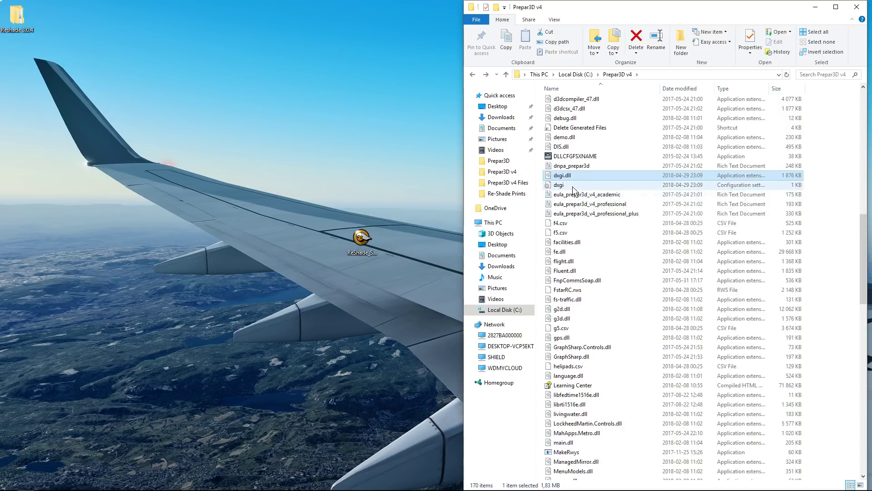
pyautogui.click(573, 185)
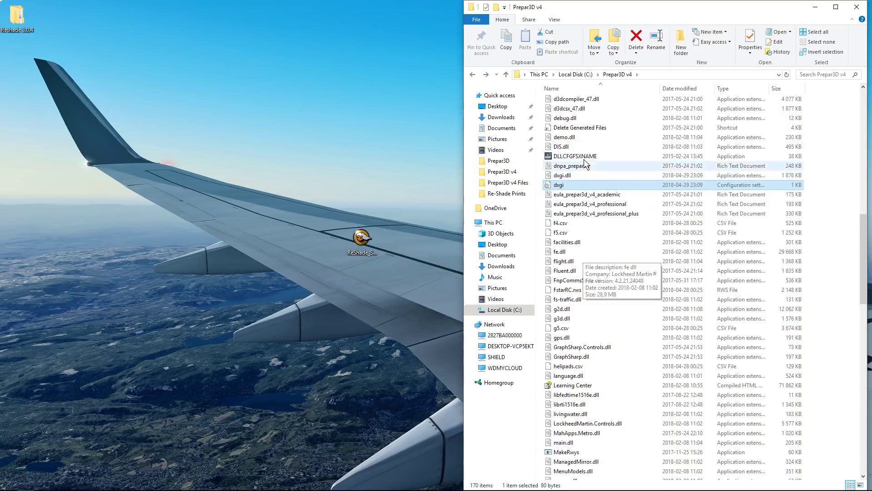
# - Launch Prepar3D v4 from the taskbar and select the newly created 0 KB dxgi log
pyautogui.click(347, 304)
pyautogui.moveTo(160, 487)
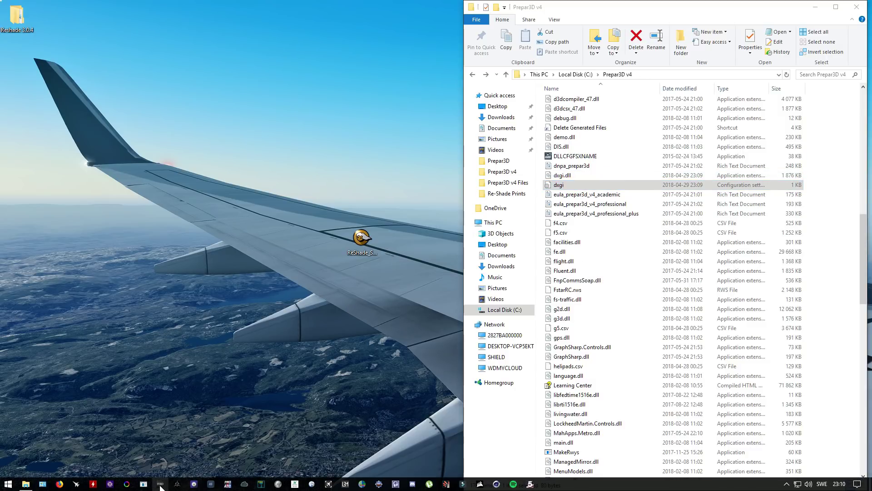
pyautogui.click(160, 487)
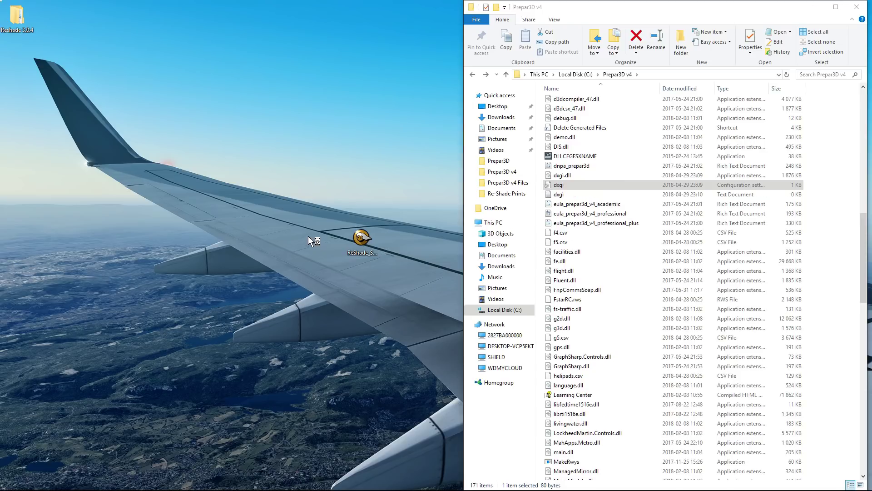
pyautogui.click(573, 195)
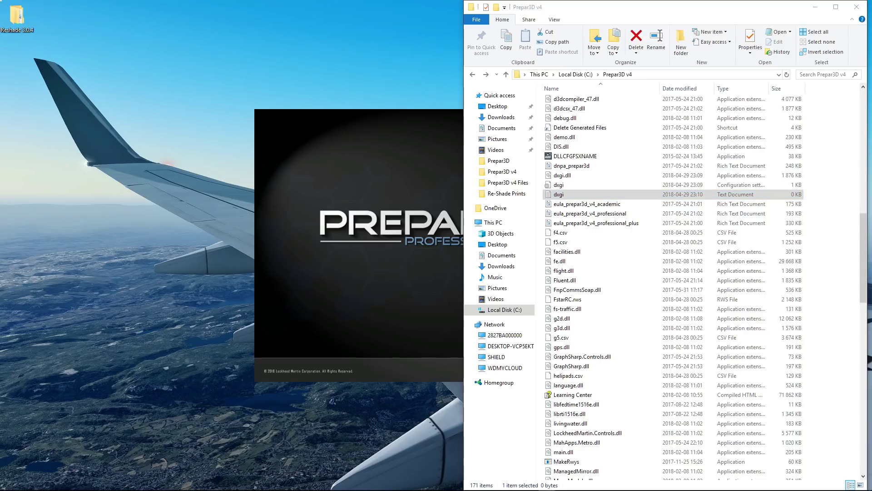
# - Open the dxgi log in Notepad, scroll to its final lines, close it, and deselect the file
pyautogui.doubleClick(715, 195)
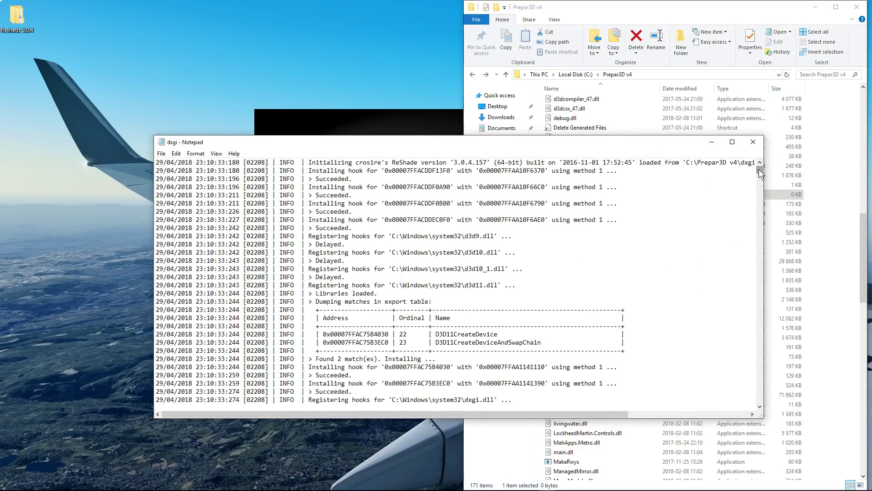
pyautogui.moveTo(758, 169); pyautogui.dragTo(763, 409)
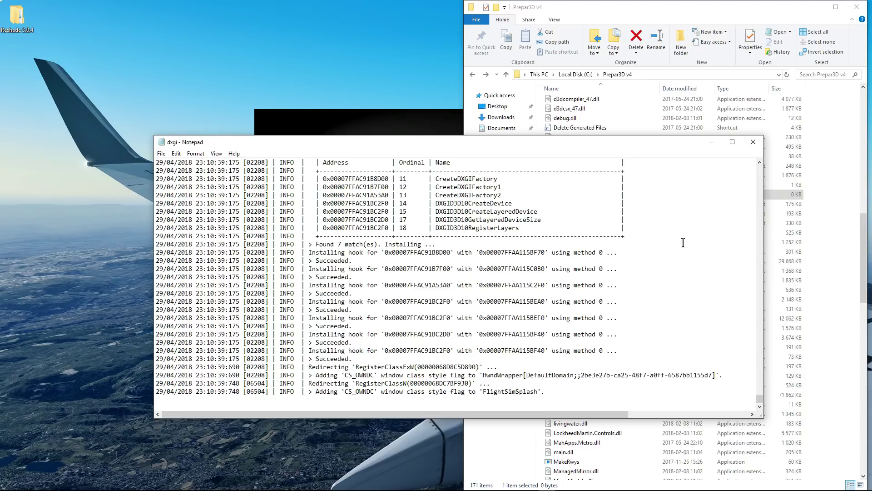
pyautogui.click(753, 142)
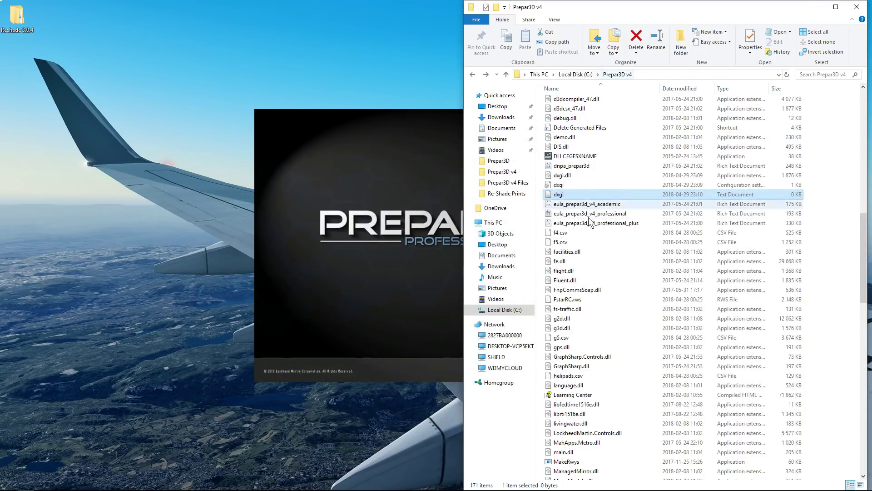
pyautogui.click(835, 204)
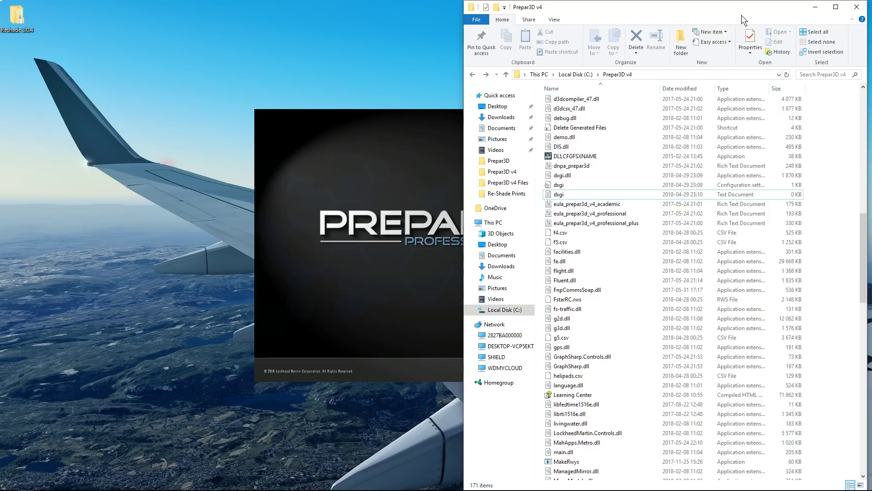
pyautogui.moveTo(741, 15)
pyautogui.mouseDown()
pyautogui.moveTo(419, 7)
pyautogui.moveTo(687, 7)
pyautogui.mouseUp()
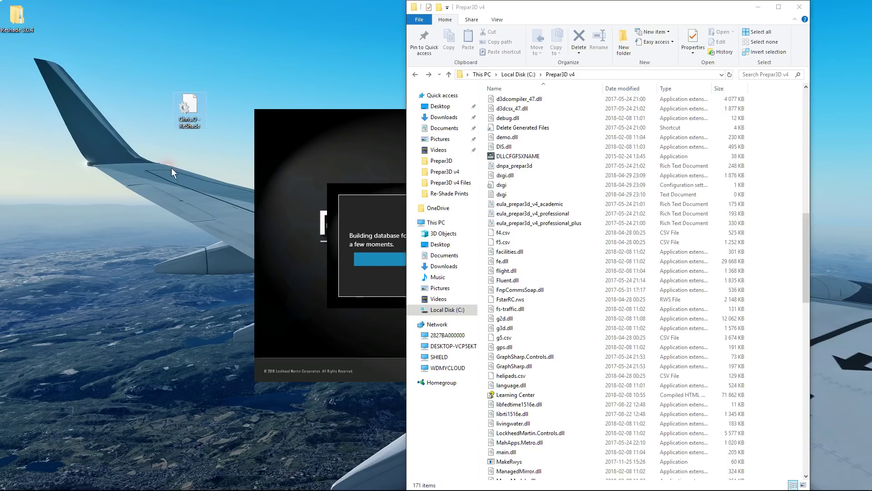
# - Drag the preset .ini from the desktop into Prepar3D v4, overwriting the existing copy
pyautogui.moveTo(187, 105)
pyautogui.mouseDown()
pyautogui.moveTo(433, 150)
pyautogui.moveTo(763, 193)
pyautogui.moveTo(782, 194)
pyautogui.moveTo(781, 184)
pyautogui.mouseUp()
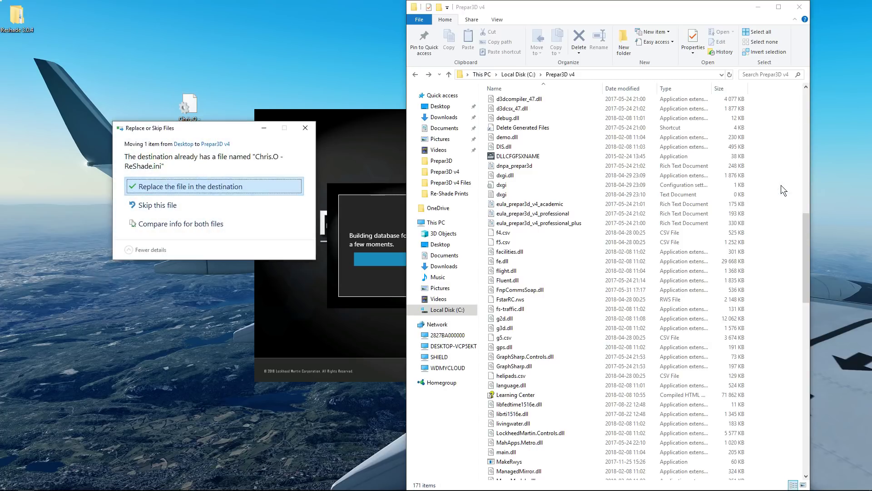
pyautogui.click(188, 184)
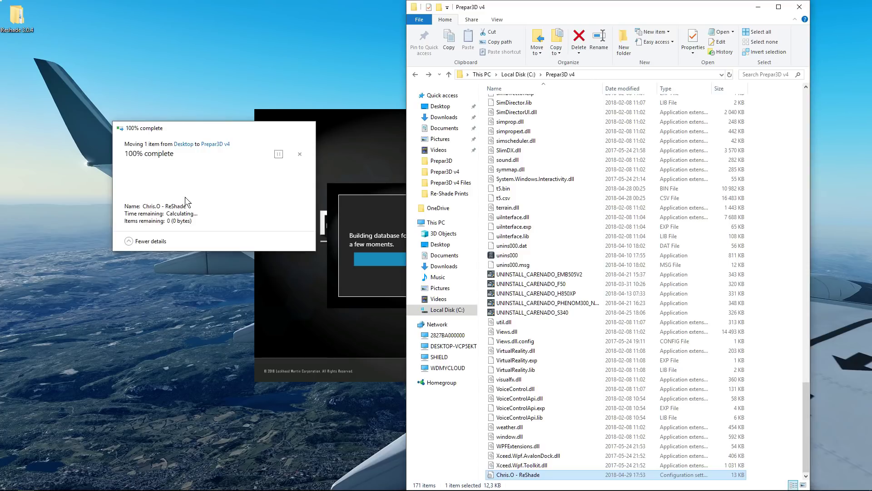
pyautogui.click(790, 320)
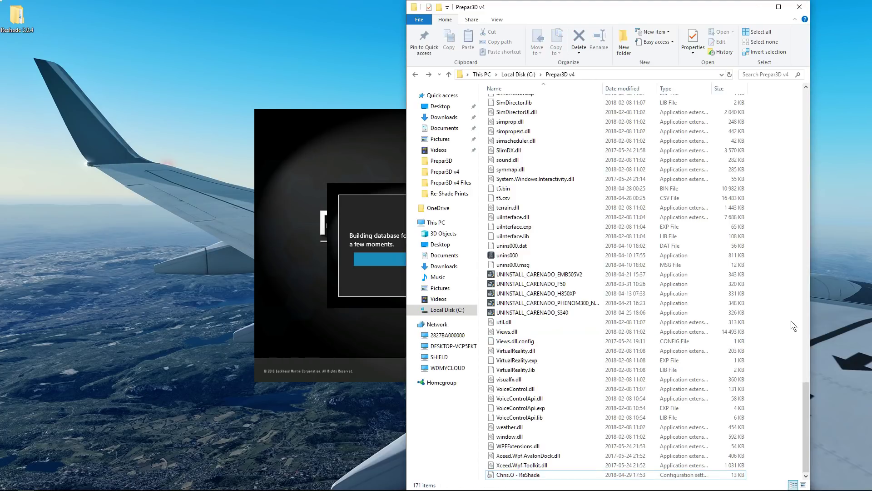
pyautogui.click(516, 475)
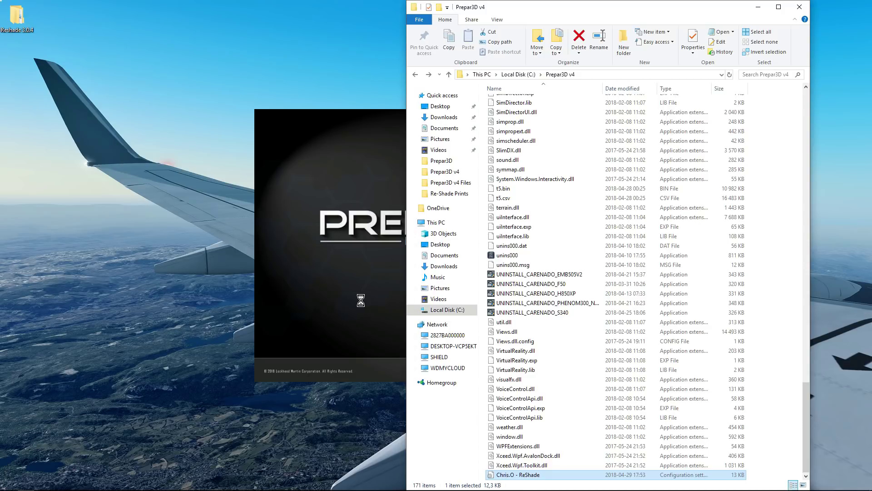
pyautogui.click(782, 335)
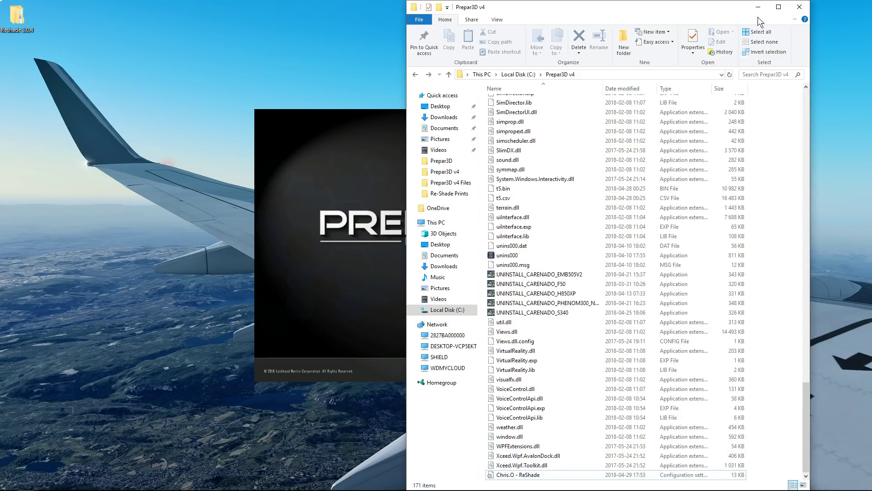
# - Delete MagicBloom.fx from reshade-shaders\Shaders, then bring the Prepar3D Scenario window forward and shift it up-left
pyautogui.scroll(13, 562, 190)
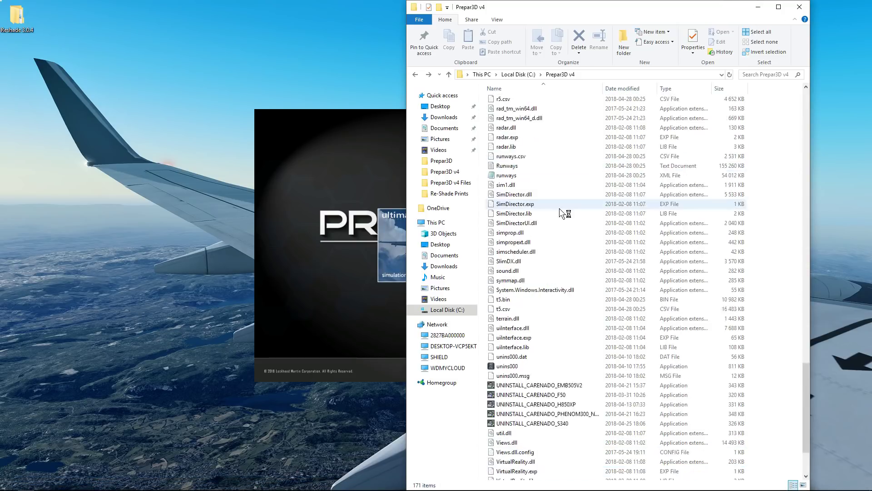
pyautogui.scroll(20, 562, 270)
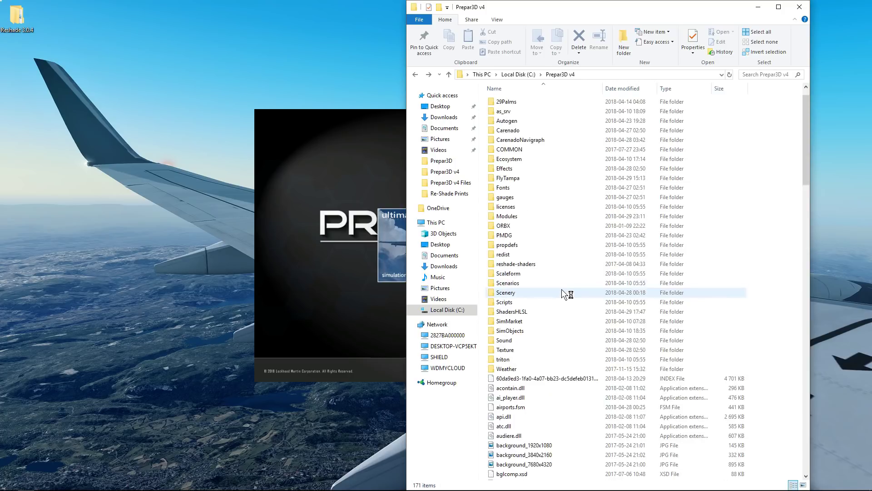
pyautogui.doubleClick(556, 264)
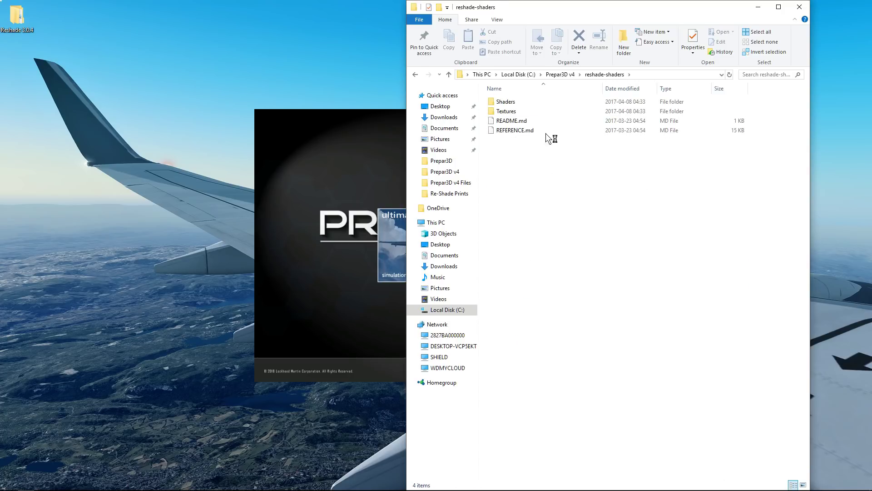
pyautogui.doubleClick(518, 98)
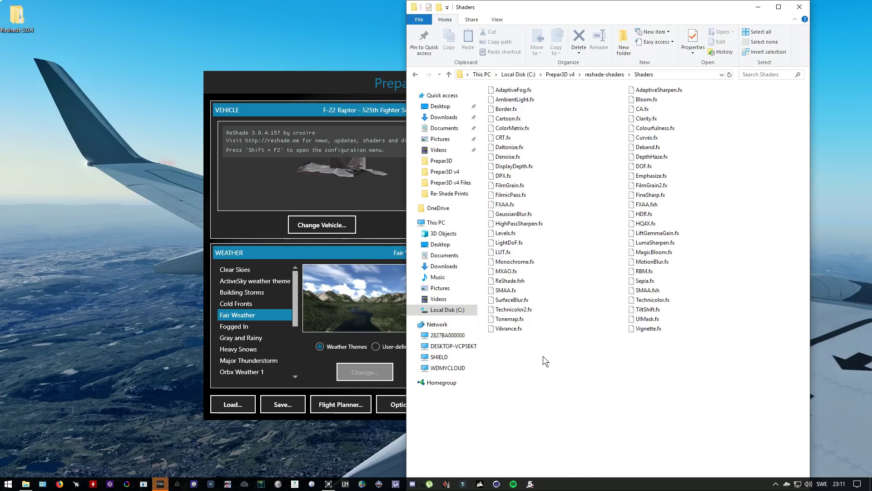
pyautogui.click(654, 256)
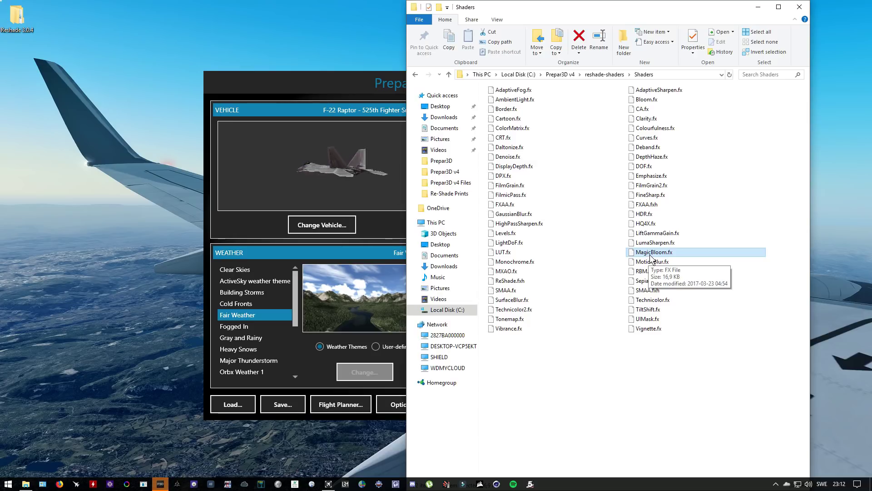
pyautogui.press('Delete')
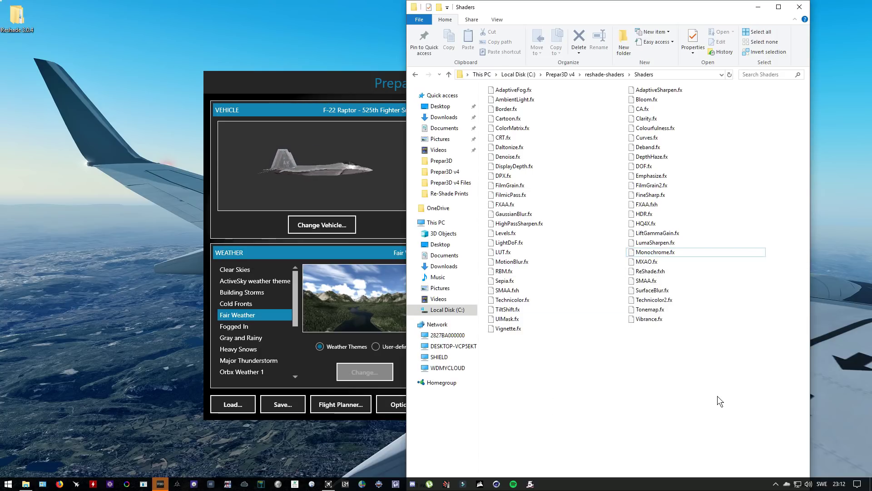
pyautogui.click(244, 225)
pyautogui.moveTo(469, 84); pyautogui.dragTo(385, 71)
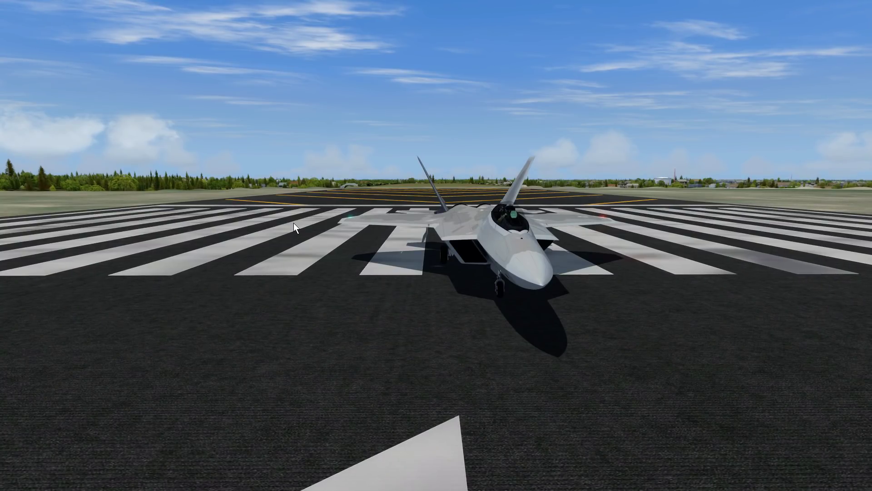
# - Open the ReShade overlay's Settings page, then go back to Explorer's reshade-shaders folder
pyautogui.press('Home')
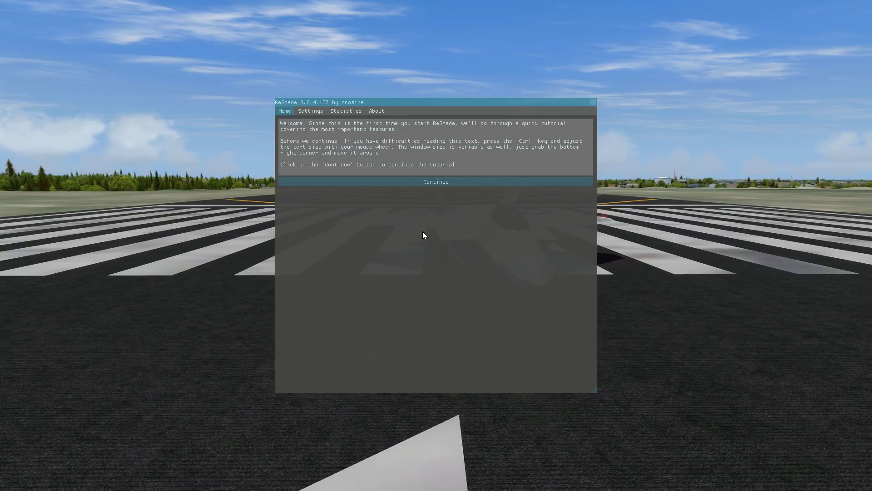
pyautogui.click(309, 114)
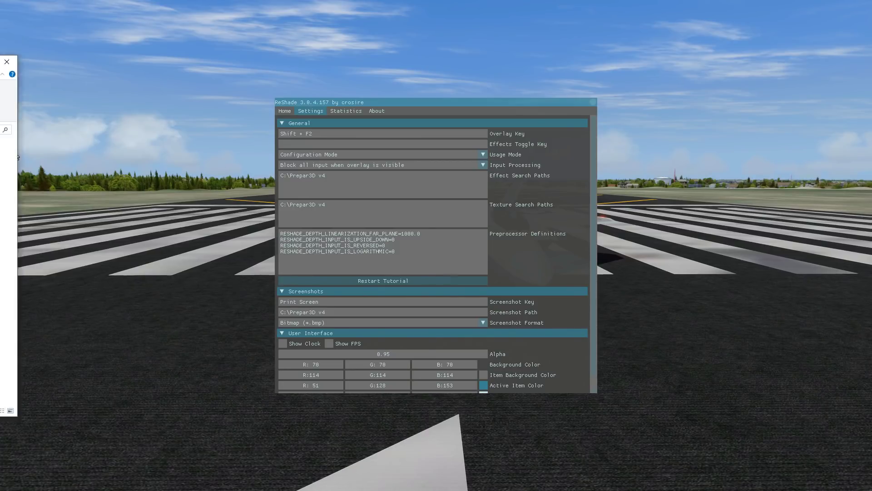
pyautogui.hotkey('alt', 'Tab')
pyautogui.hotkey('alt', 'Up')
# - Copy the C:\Prepar3D v4\reshade-shaders\Shaders path from Explorer's address bar
pyautogui.click(422, 311)
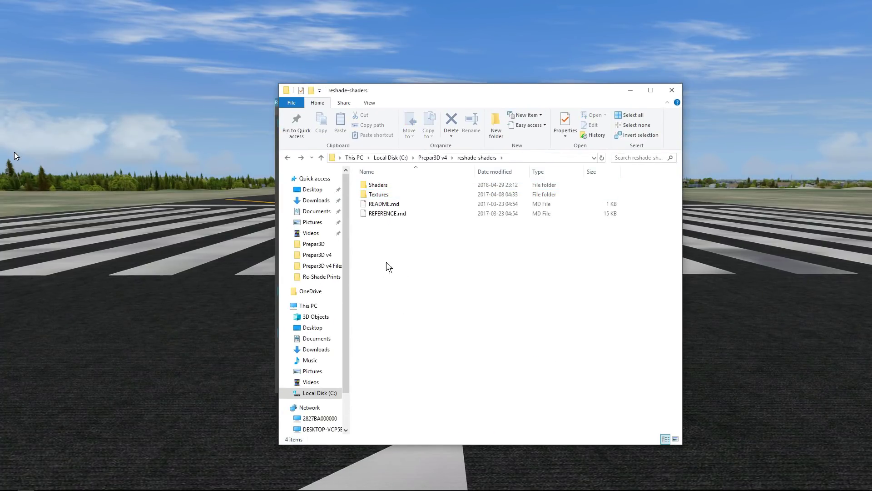
pyautogui.hotkey('alt', 'Up')
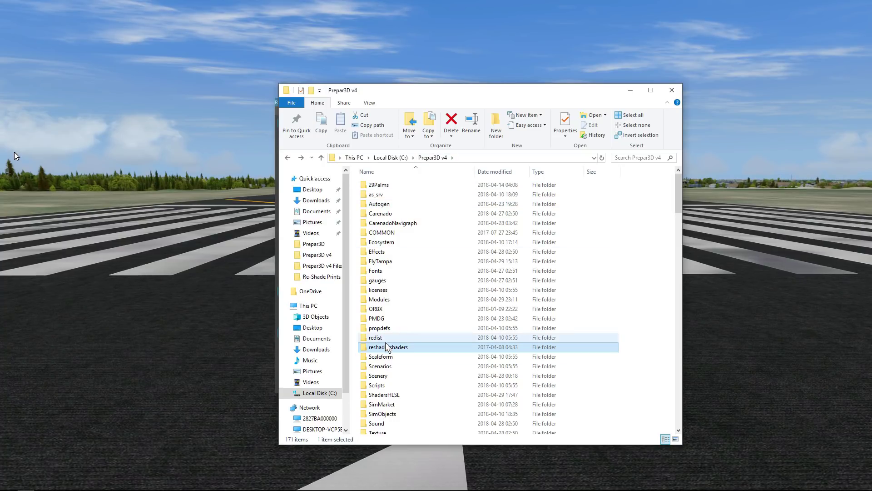
pyautogui.click(409, 350)
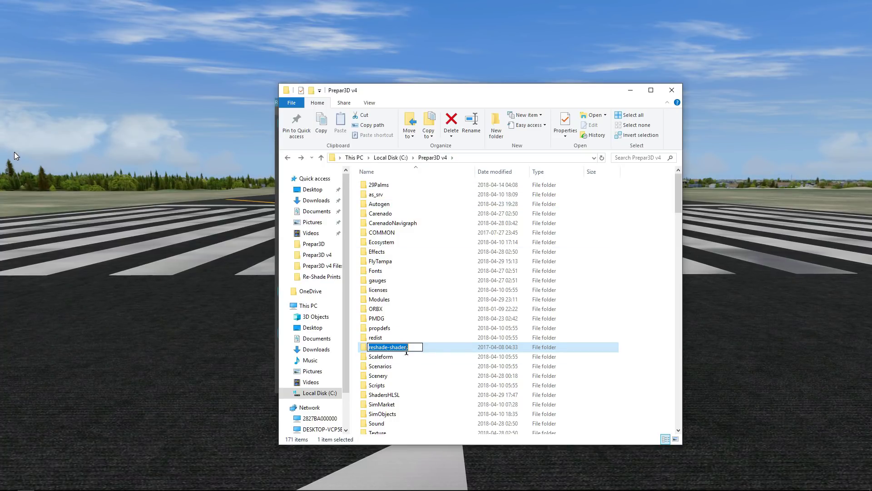
pyautogui.doubleClick(440, 351)
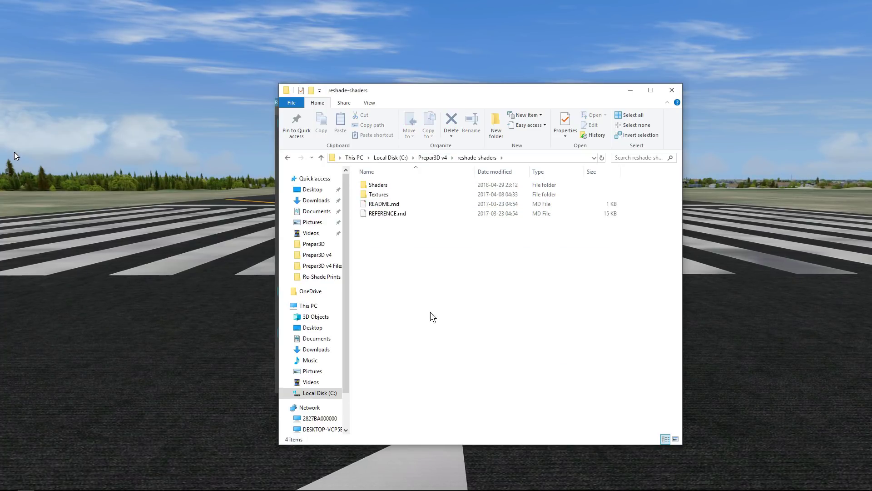
pyautogui.doubleClick(398, 185)
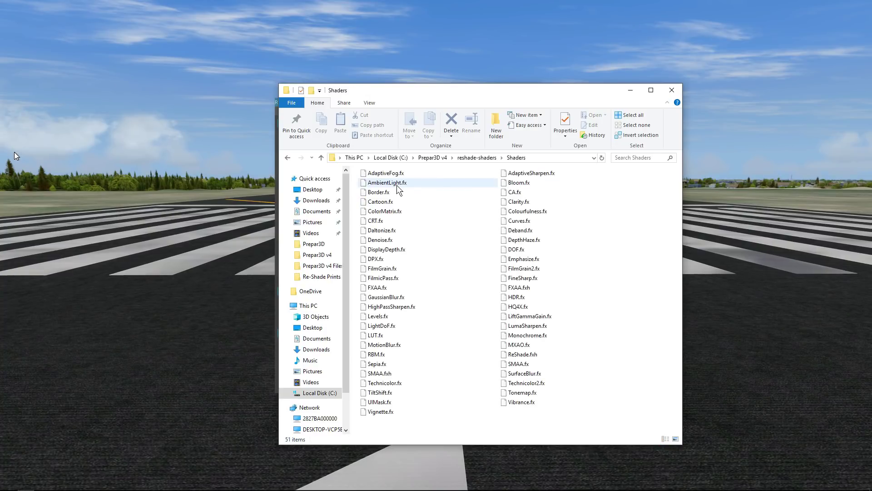
pyautogui.click(527, 158)
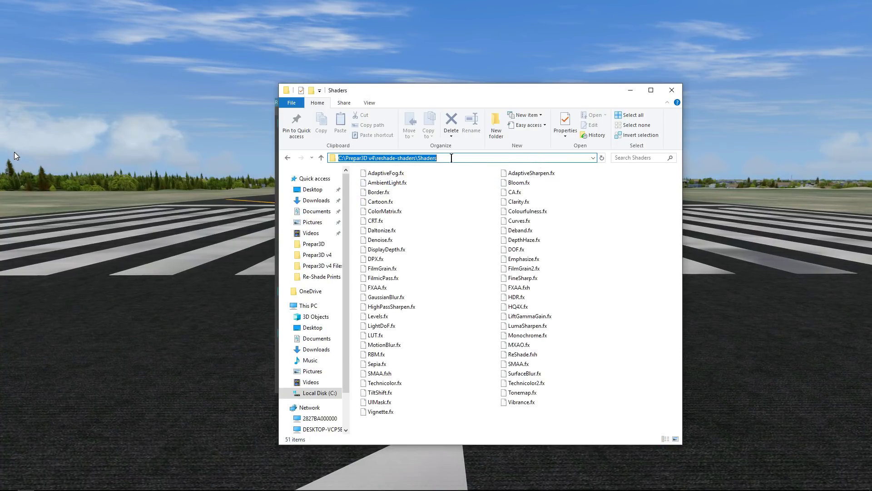
pyautogui.moveTo(451, 157)
pyautogui.mouseDown()
pyautogui.moveTo(465, 159)
pyautogui.moveTo(427, 168)
pyautogui.moveTo(324, 163)
pyautogui.mouseUp()
pyautogui.hotkey('ctrl', 'c')
# - Paste that Shaders path into ReShade's Effect Search Paths field
pyautogui.click(225, 218)
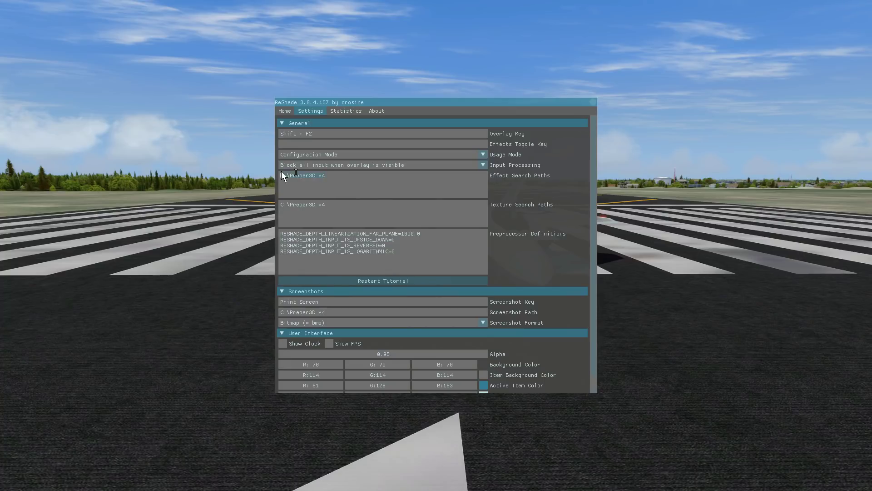
pyautogui.hotkey('ctrl', 'v')
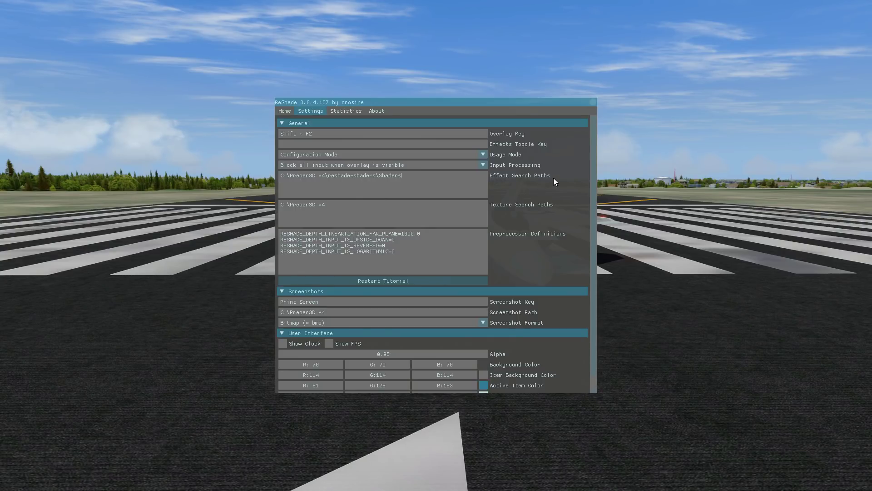
pyautogui.press('super')
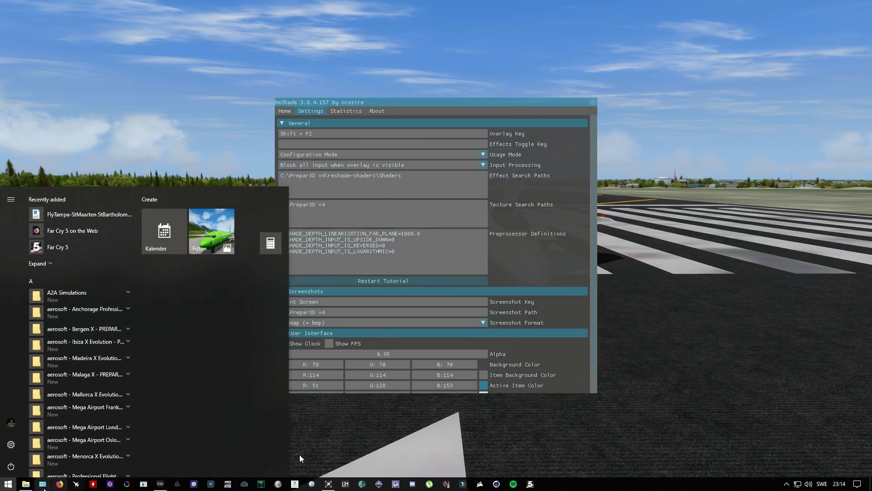
# - Copy the C:\Prepar3D v4\reshade-shaders\Textures path and paste it into Texture Search Paths
pyautogui.click(26, 484)
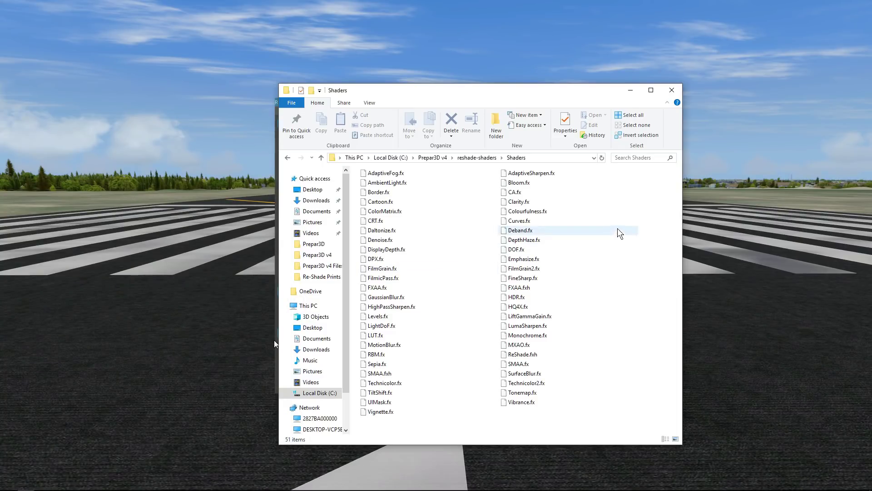
pyautogui.hotkey('alt', 'Left')
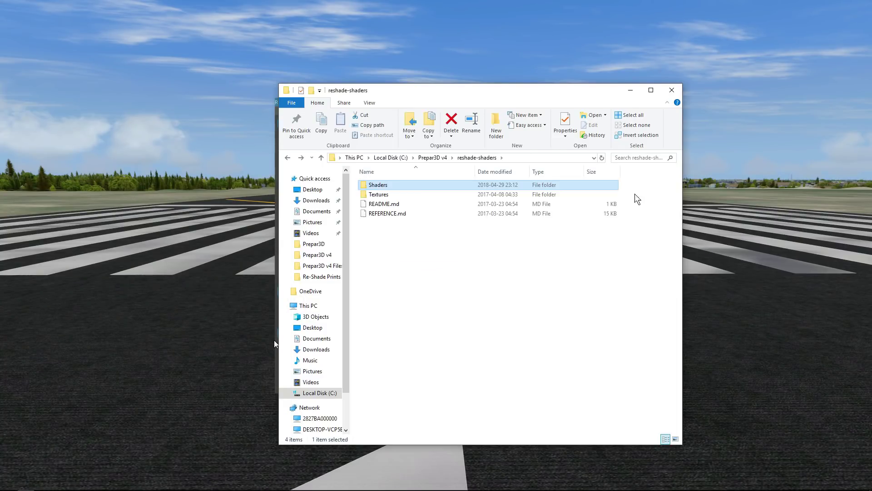
pyautogui.doubleClick(385, 197)
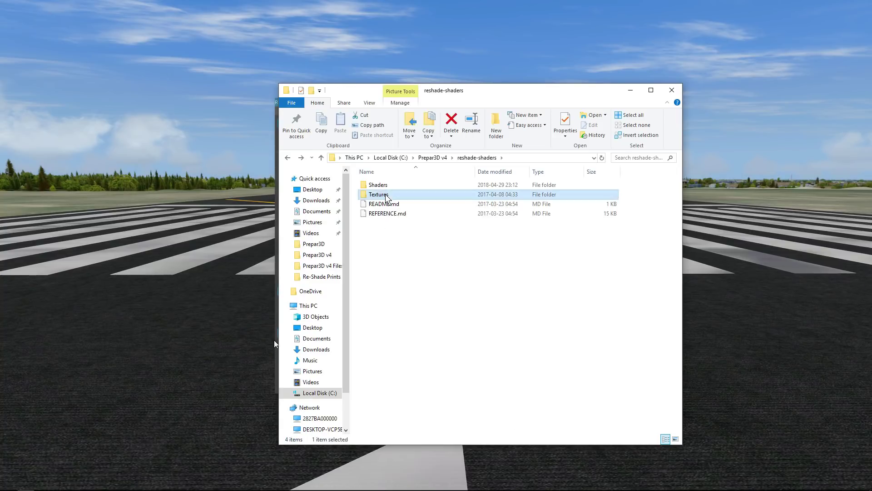
pyautogui.click(536, 158)
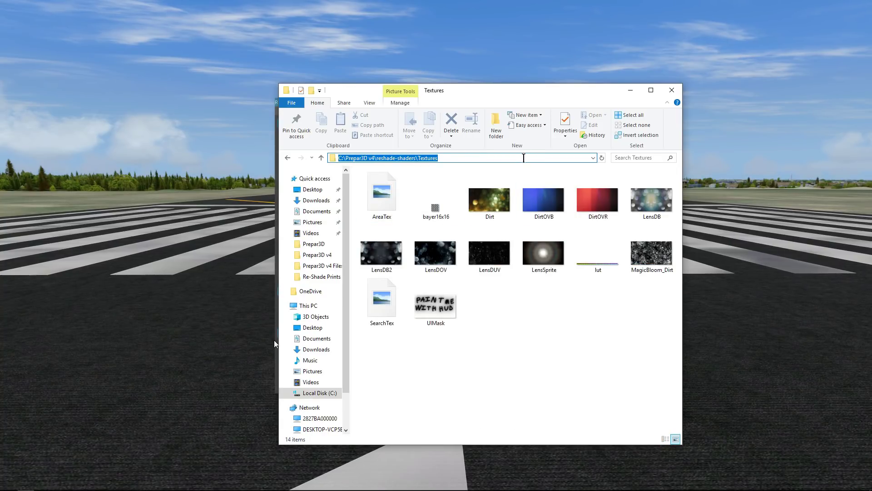
pyautogui.click(631, 90)
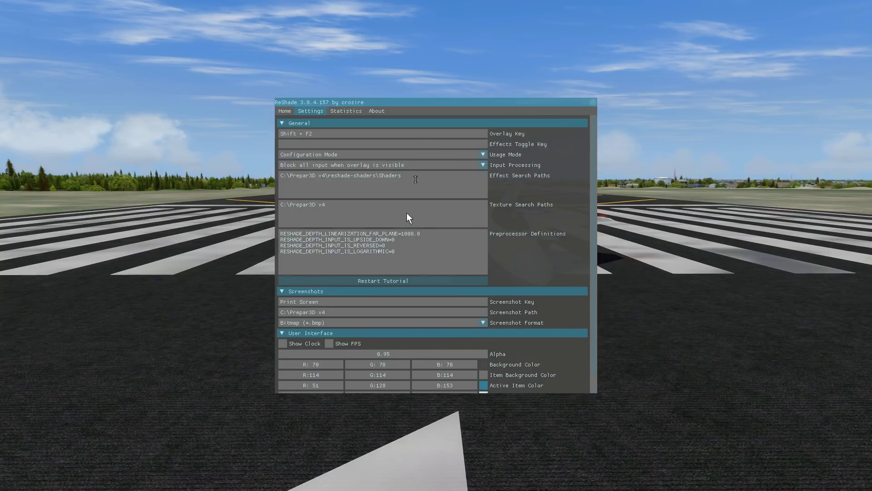
pyautogui.click(279, 204)
pyautogui.write('C:\\Prepar3D v4\\reshade-shaders\\Textures')
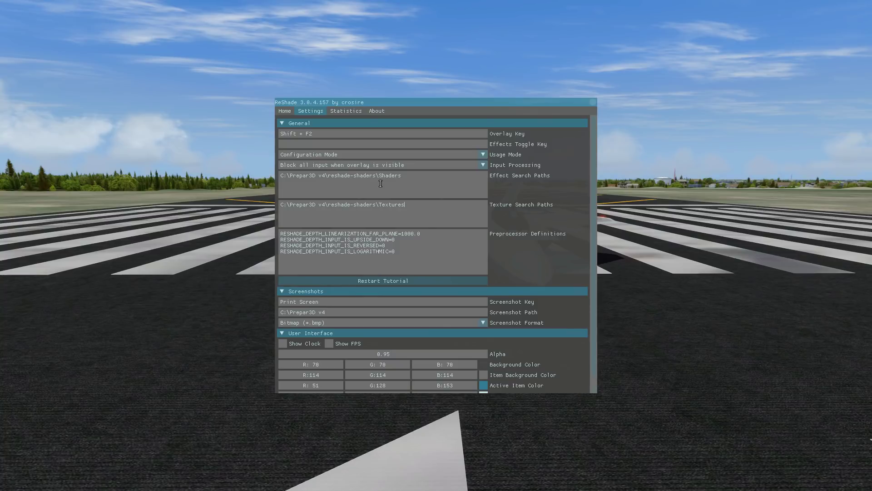
# - Step through the Home tutorial choosing the downloaded preset .ini, finish it, and reload all effects
pyautogui.click(284, 110)
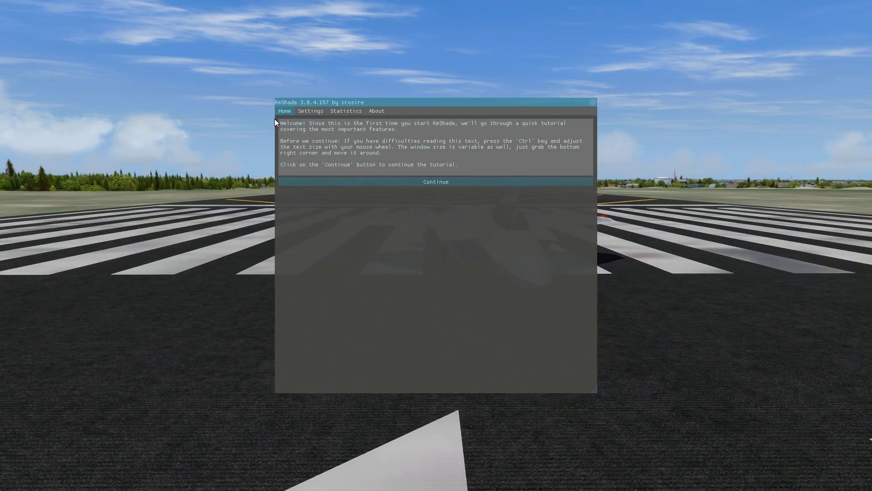
pyautogui.click(435, 182)
pyautogui.click(555, 123)
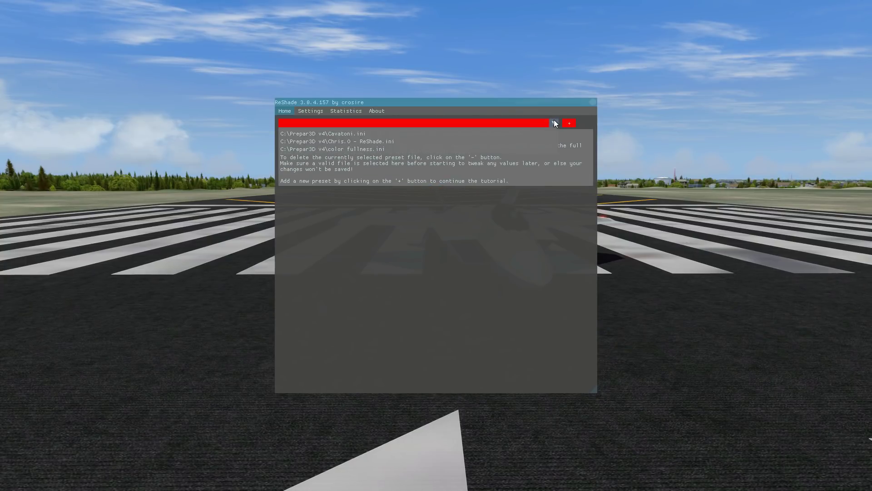
pyautogui.click(357, 140)
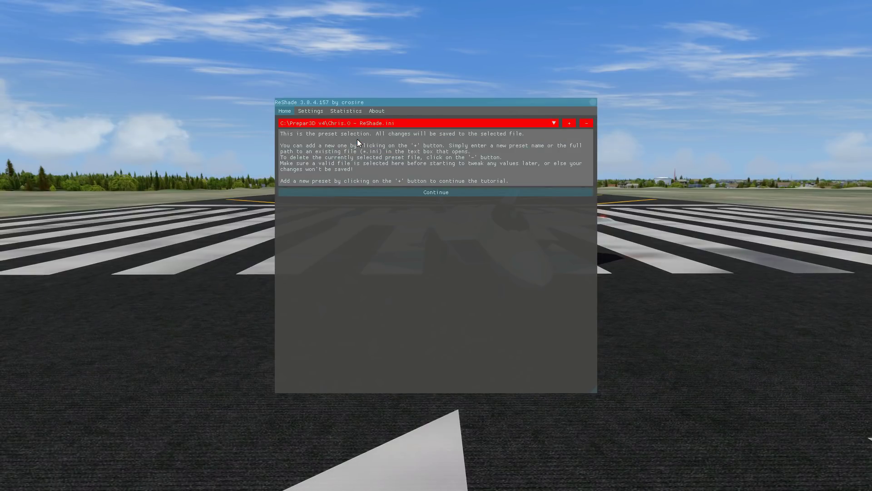
pyautogui.click(435, 195)
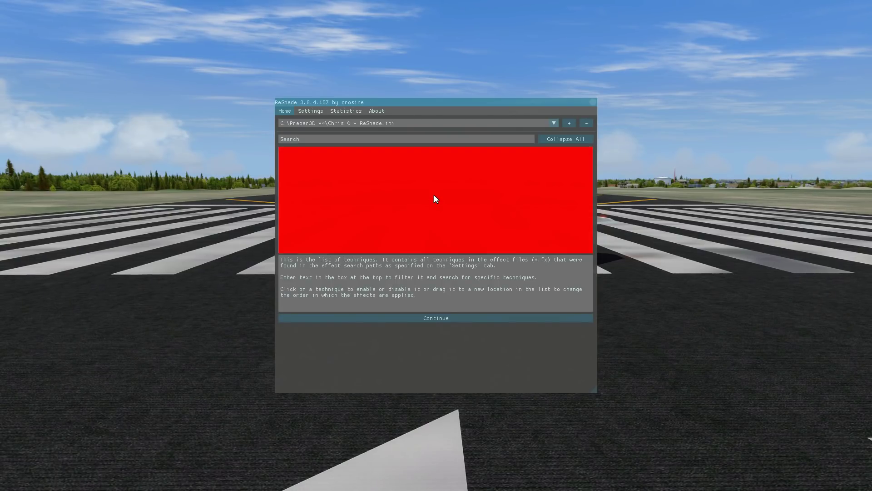
pyautogui.click(411, 318)
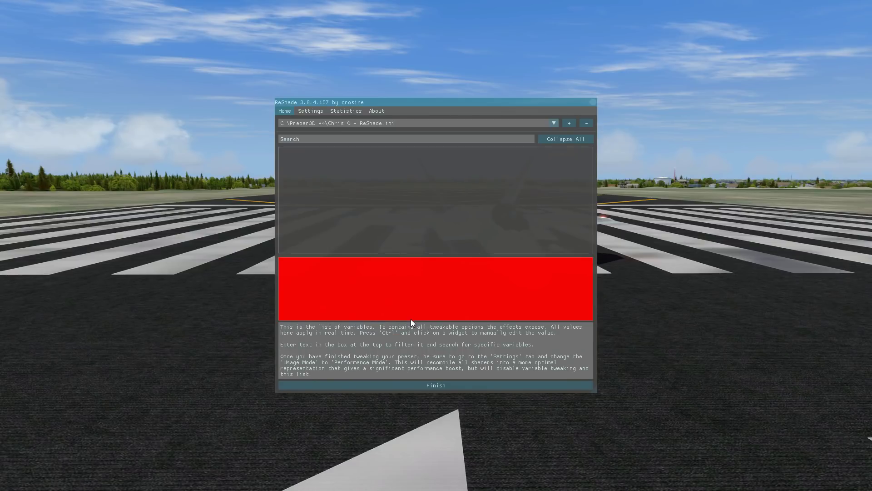
pyautogui.click(433, 385)
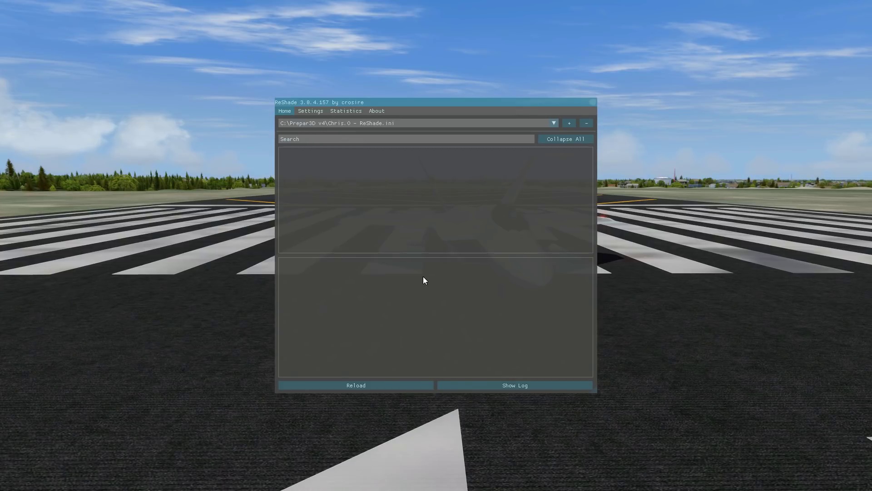
pyautogui.click(343, 386)
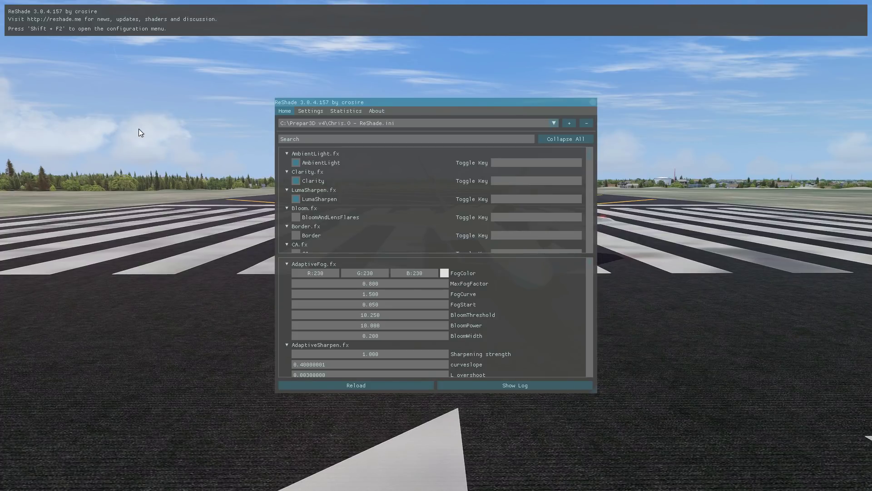
# - Change the Usage Mode setting on ReShade's Settings page to Performance Mode
pyautogui.click(308, 113)
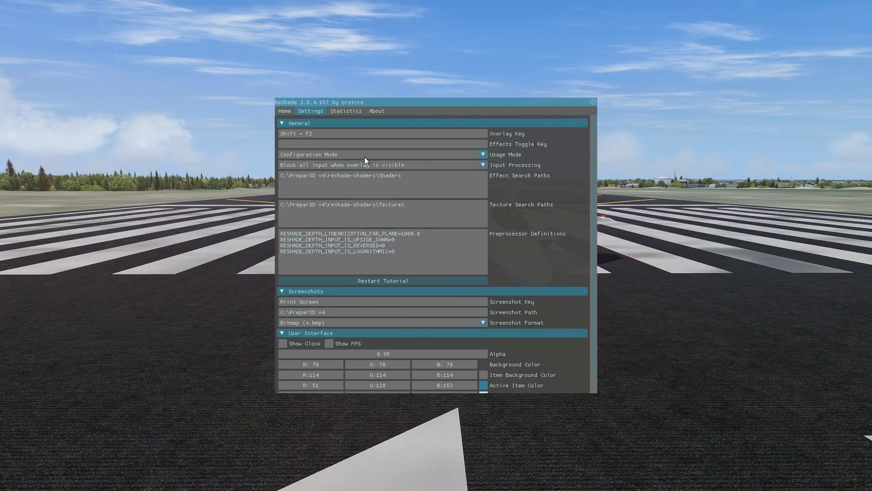
pyautogui.click(484, 155)
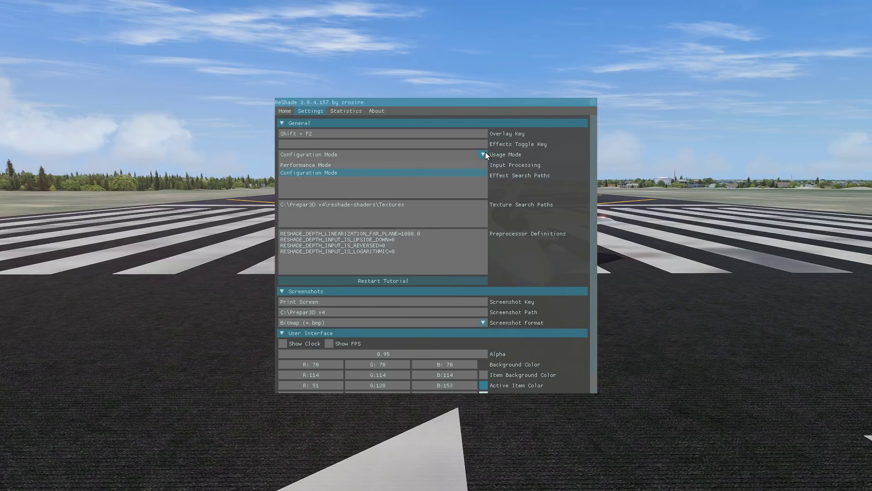
pyautogui.click(323, 165)
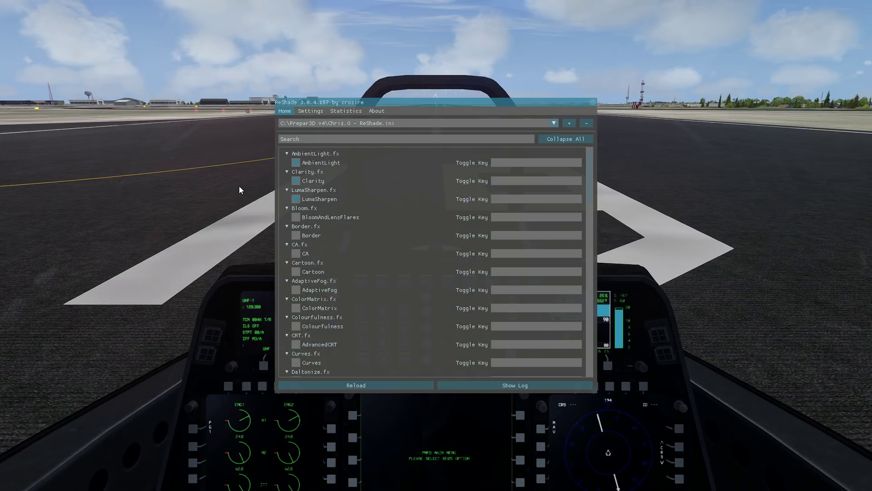
# - Open File Explorer at C:\Prepar3D v4\reshade-shaders\Shaders and move the window aside
pyautogui.press('super')
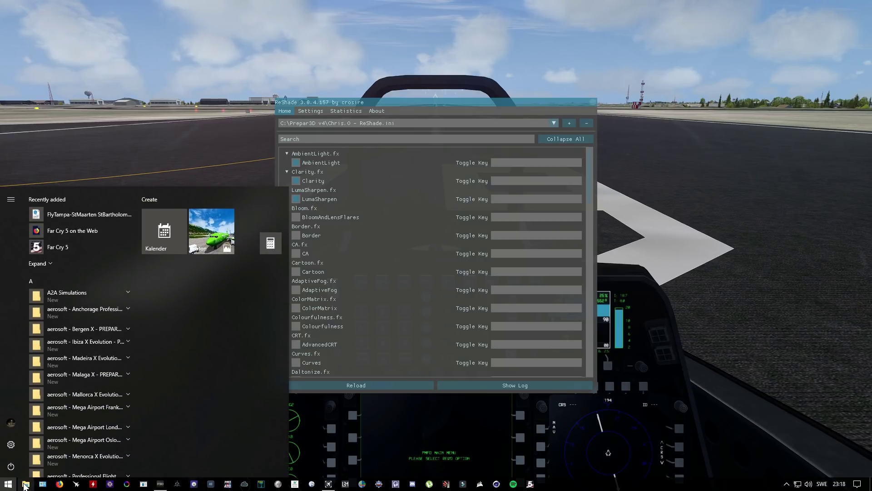
pyautogui.click(25, 486)
pyautogui.click(307, 306)
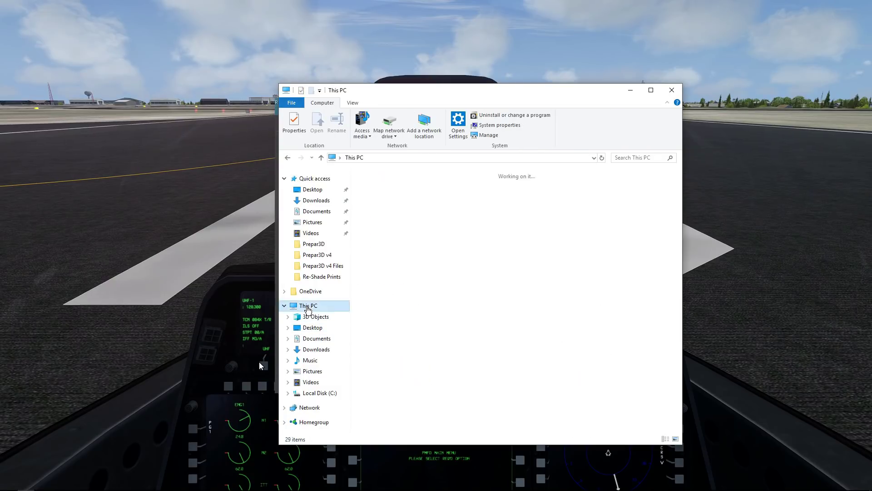
pyautogui.doubleClick(399, 315)
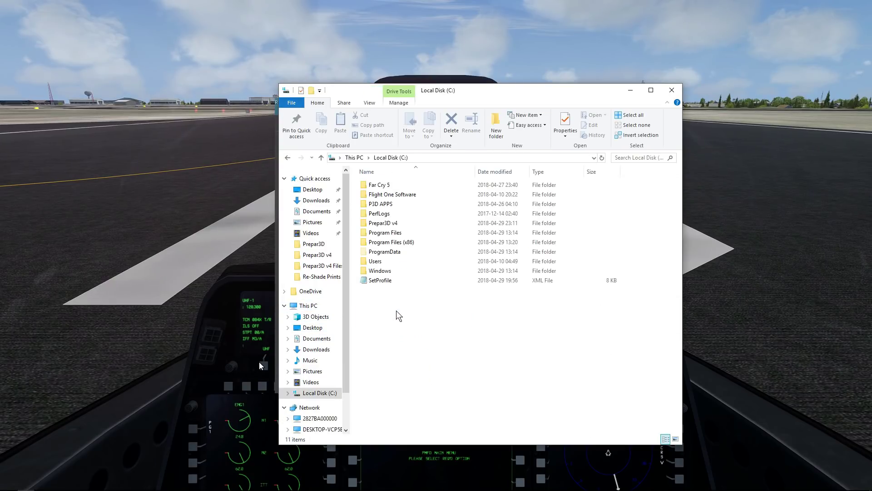
pyautogui.doubleClick(392, 227)
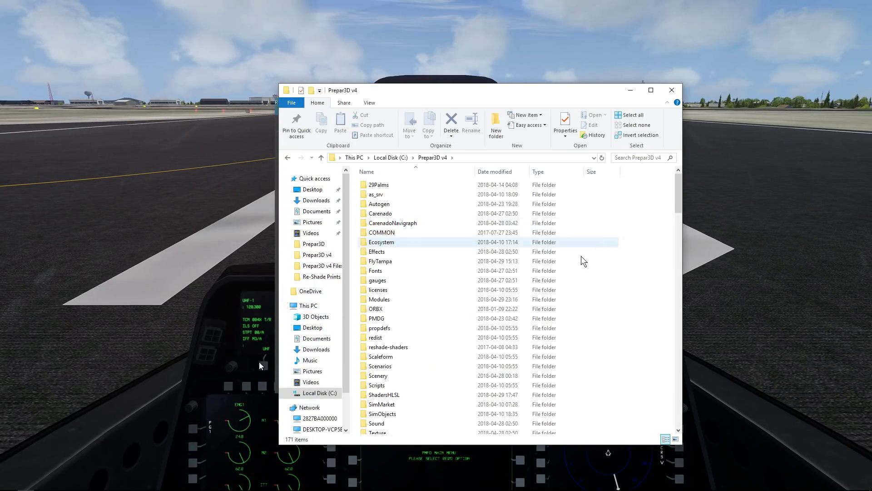
pyautogui.doubleClick(388, 347)
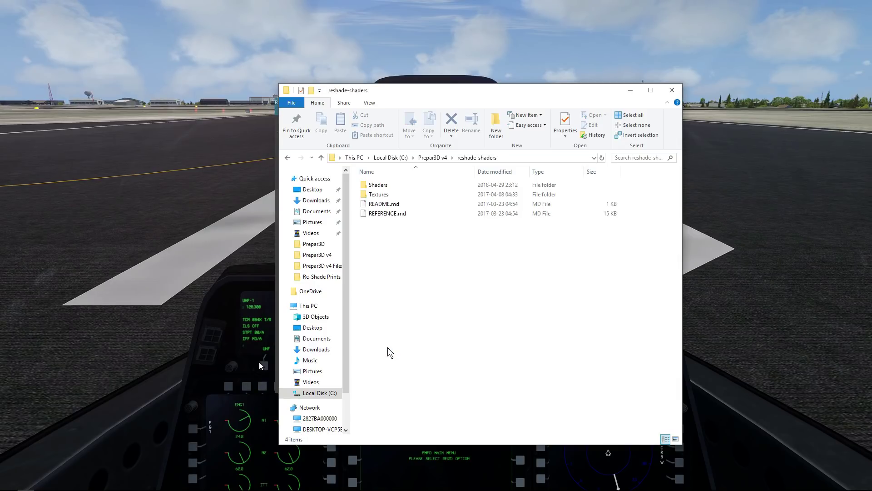
pyautogui.doubleClick(393, 185)
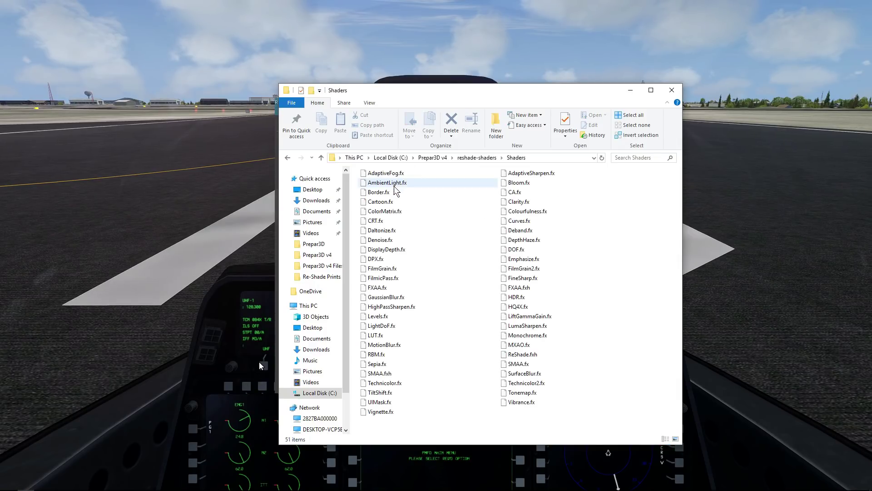
pyautogui.moveTo(447, 94)
pyautogui.mouseDown()
pyautogui.moveTo(649, 81)
pyautogui.moveTo(596, 88)
pyautogui.mouseUp()
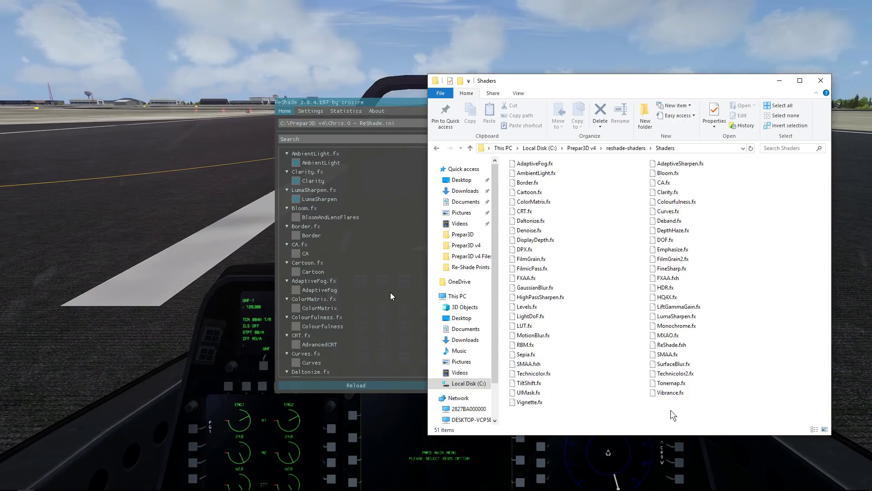
# - Create a new folder named Unused in the Shaders folder
pyautogui.click(536, 166)
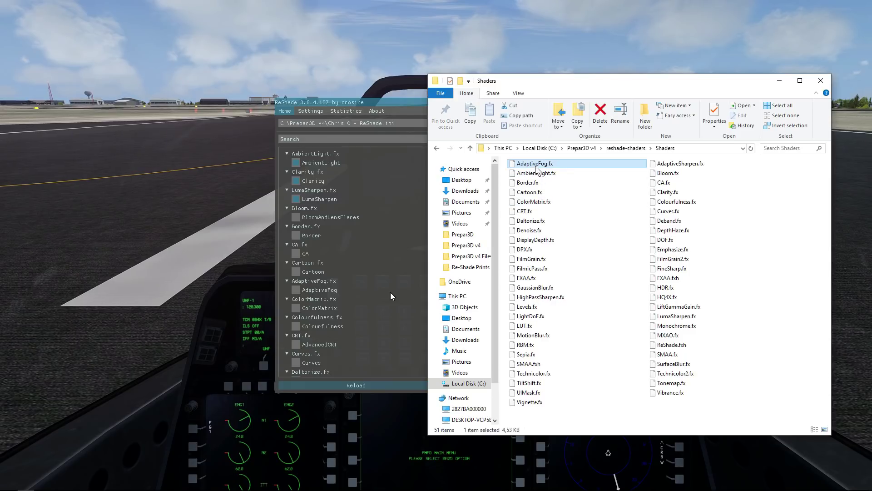
pyautogui.rightClick(575, 415)
pyautogui.moveTo(607, 398)
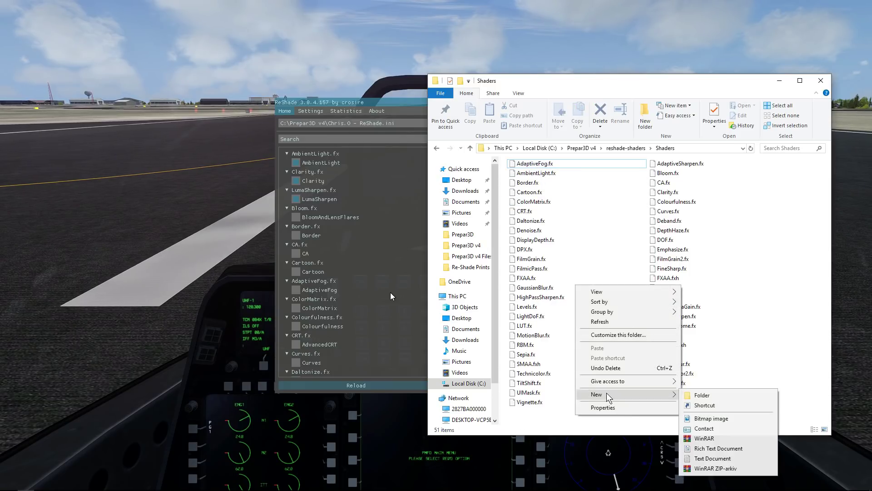
pyautogui.click(690, 395)
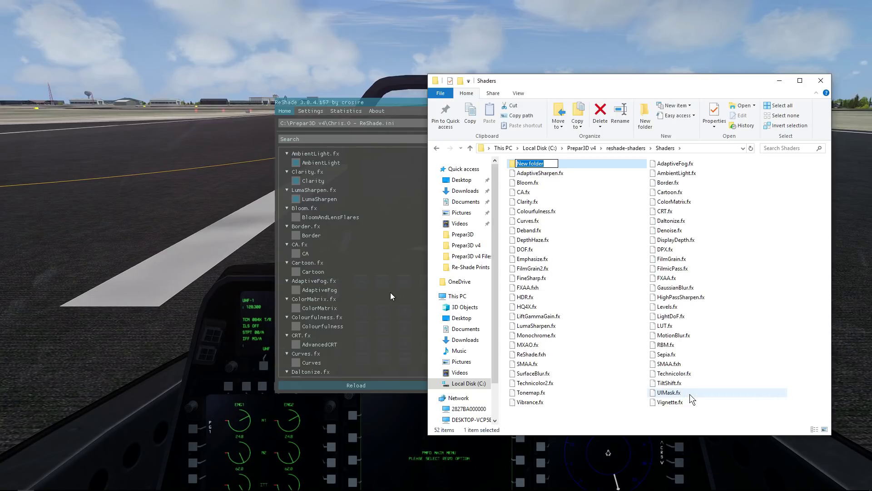
pyautogui.write('Unused')
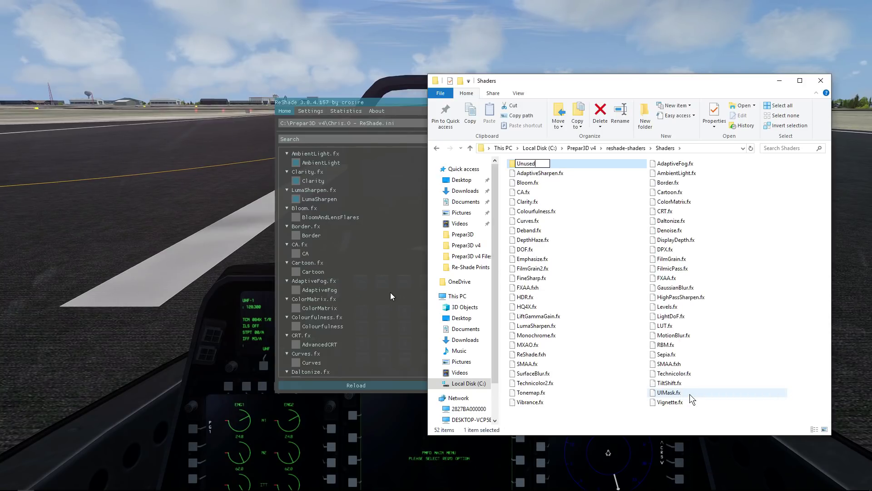
pyautogui.press('Return')
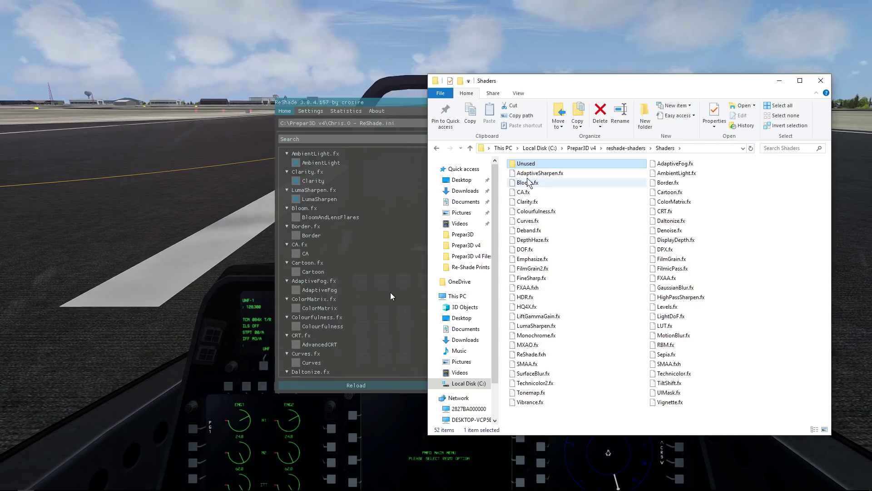
# - Ctrl-select the unneeded left-column shaders, from AdaptiveSharpen.fx and Bloom.fx through Tonemap.fx
pyautogui.click(530, 177)
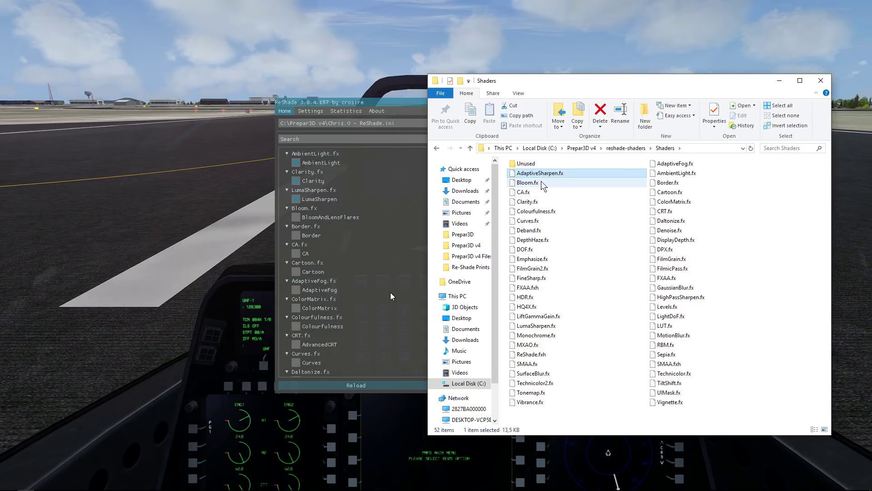
pyautogui.keyDown('ctrl'); pyautogui.click(542, 183); pyautogui.keyUp('ctrl')
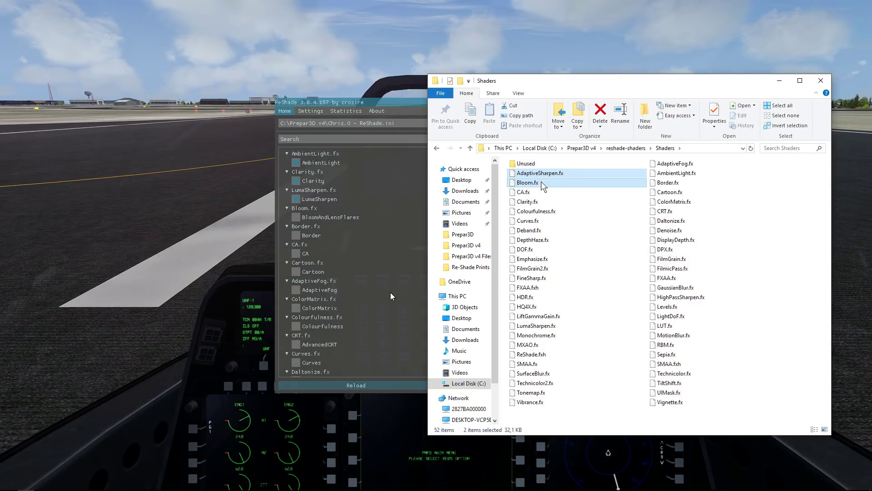
pyautogui.keyDown('ctrl'); pyautogui.click(541, 193); pyautogui.keyUp('ctrl')
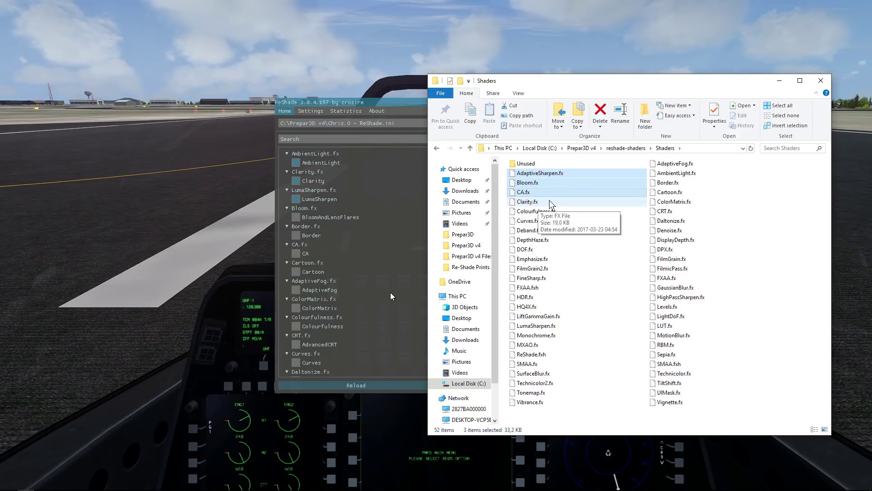
pyautogui.keyDown('ctrl'); pyautogui.click(539, 212); pyautogui.keyUp('ctrl')
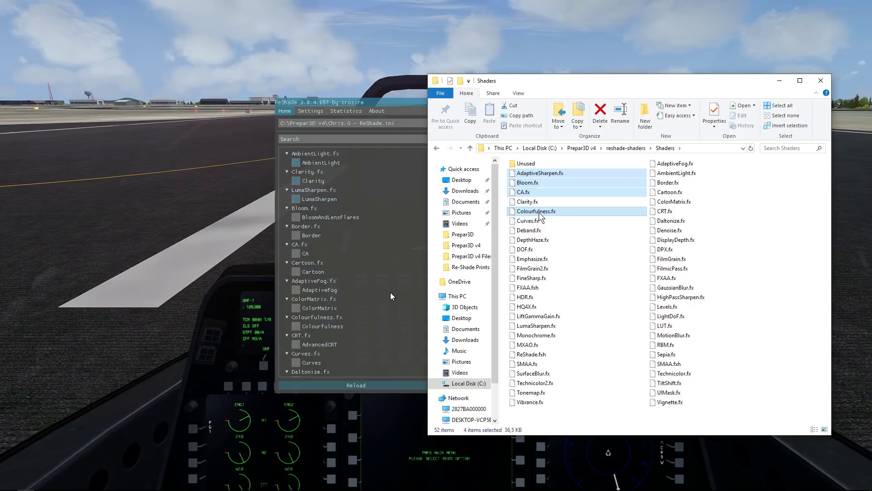
pyautogui.keyDown('ctrl'); pyautogui.click(548, 221); pyautogui.keyUp('ctrl')
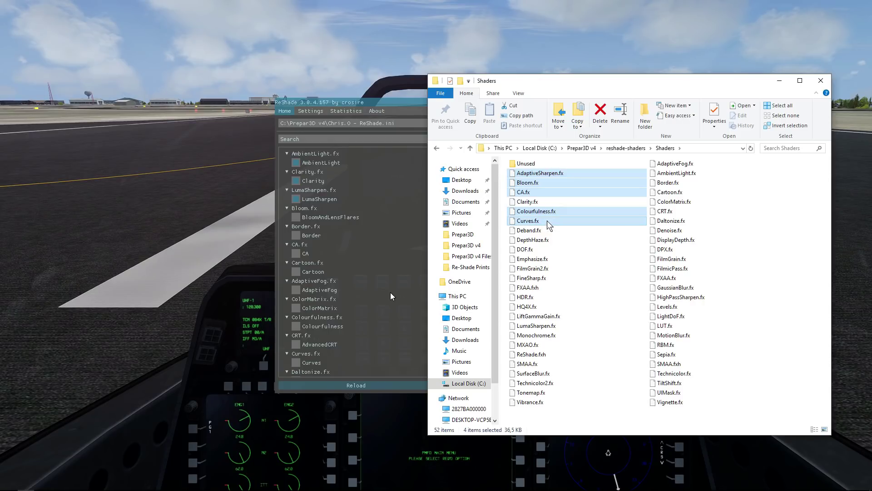
pyautogui.keyDown('ctrl'); pyautogui.click(549, 231); pyautogui.keyUp('ctrl')
pyautogui.keyDown('ctrl'); pyautogui.click(549, 240); pyautogui.keyUp('ctrl')
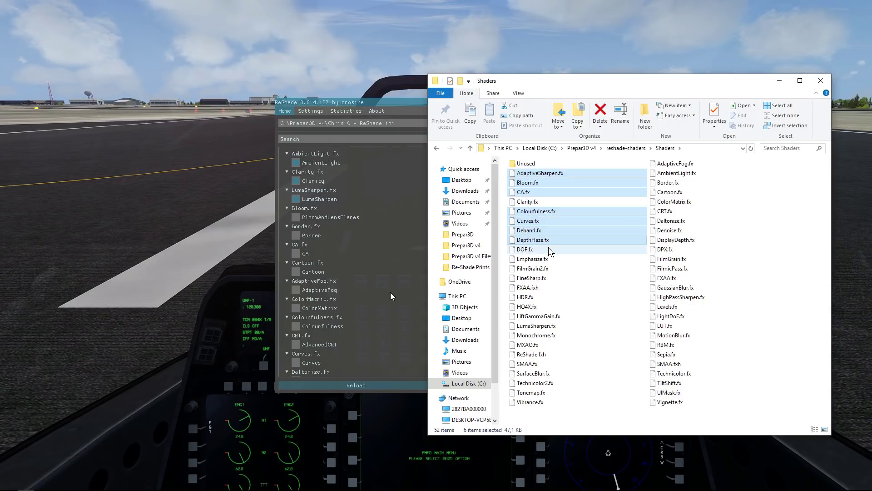
pyautogui.keyDown('ctrl'); pyautogui.click(550, 250); pyautogui.keyUp('ctrl')
pyautogui.keyDown('ctrl'); pyautogui.click(552, 260); pyautogui.keyUp('ctrl')
pyautogui.keyDown('ctrl'); pyautogui.click(552, 269); pyautogui.keyUp('ctrl')
pyautogui.keyDown('ctrl'); pyautogui.click(552, 279); pyautogui.keyUp('ctrl')
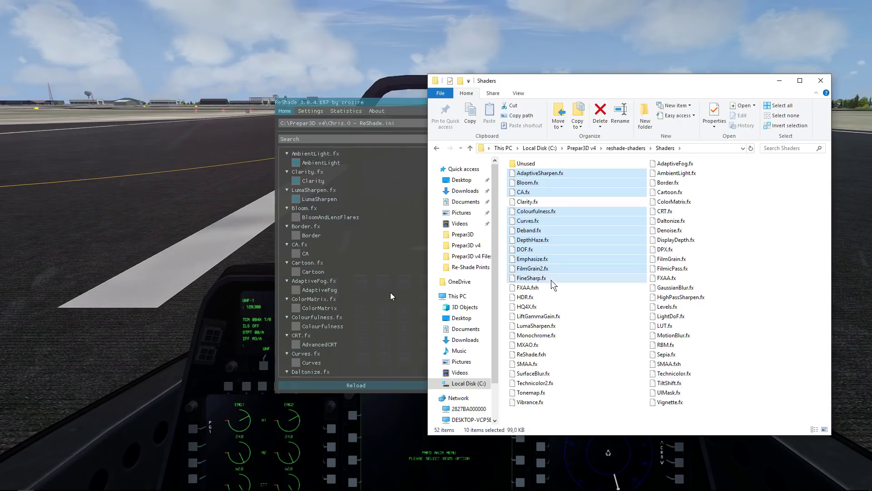
pyautogui.keyDown('ctrl'); pyautogui.click(550, 288); pyautogui.keyUp('ctrl')
pyautogui.keyDown('ctrl'); pyautogui.click(549, 298); pyautogui.keyUp('ctrl')
pyautogui.keyDown('ctrl'); pyautogui.click(545, 308); pyautogui.keyUp('ctrl')
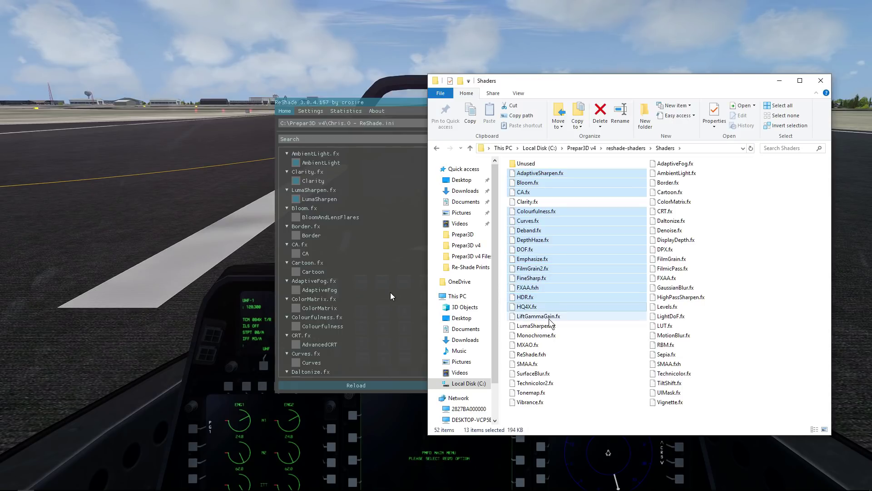
pyautogui.keyDown('ctrl'); pyautogui.click(550, 316); pyautogui.keyUp('ctrl')
pyautogui.keyDown('ctrl'); pyautogui.click(520, 326); pyautogui.keyUp('ctrl')
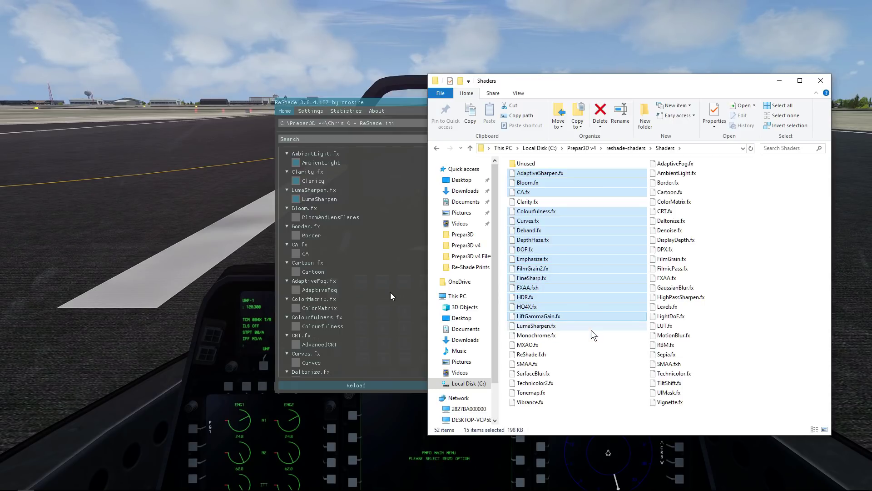
pyautogui.keyDown('ctrl'); pyautogui.click(550, 336); pyautogui.keyUp('ctrl')
pyautogui.keyDown('ctrl'); pyautogui.click(549, 346); pyautogui.keyUp('ctrl')
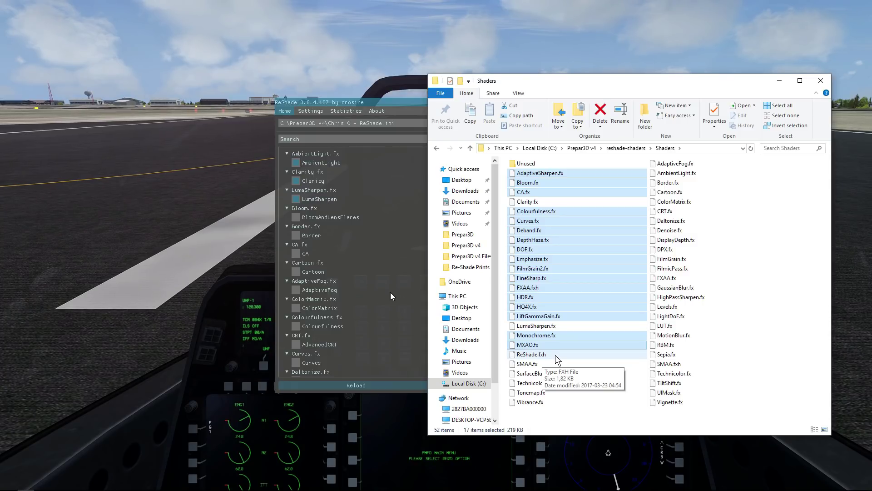
pyautogui.keyDown('ctrl'); pyautogui.click(531, 363); pyautogui.keyUp('ctrl')
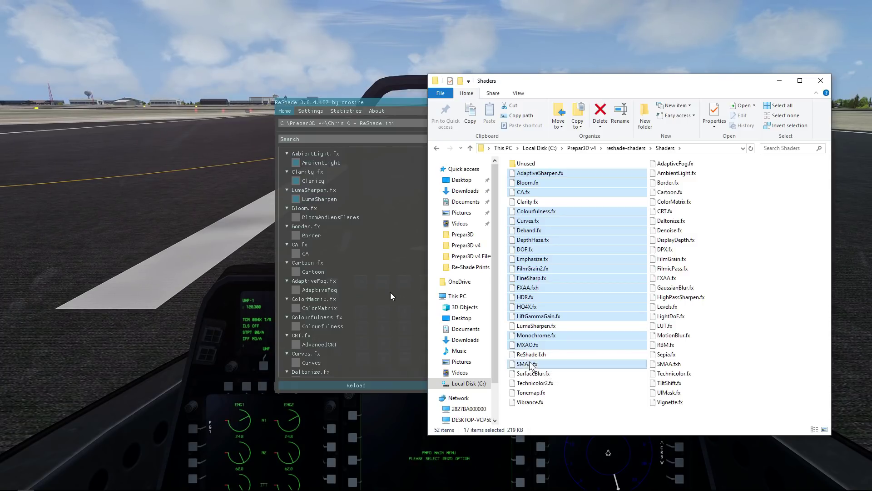
pyautogui.keyDown('ctrl'); pyautogui.click(535, 382); pyautogui.keyUp('ctrl')
pyautogui.keyDown('ctrl'); pyautogui.click(538, 392); pyautogui.keyUp('ctrl')
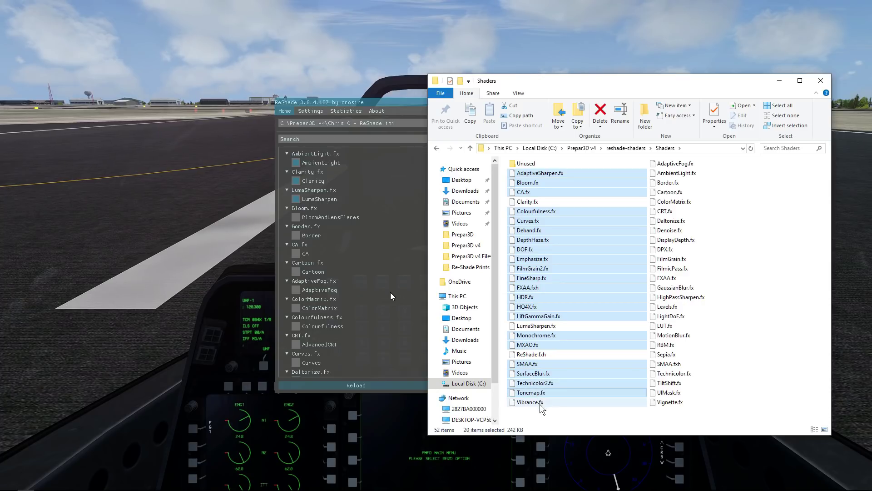
pyautogui.keyDown('ctrl'); pyautogui.click(540, 401); pyautogui.keyUp('ctrl')
# - Add the remaining shaders from Vibrance.fx to Vignette.fx and drag all 47 into Unused
pyautogui.keyDown('ctrl'); pyautogui.click(685, 164); pyautogui.keyUp('ctrl')
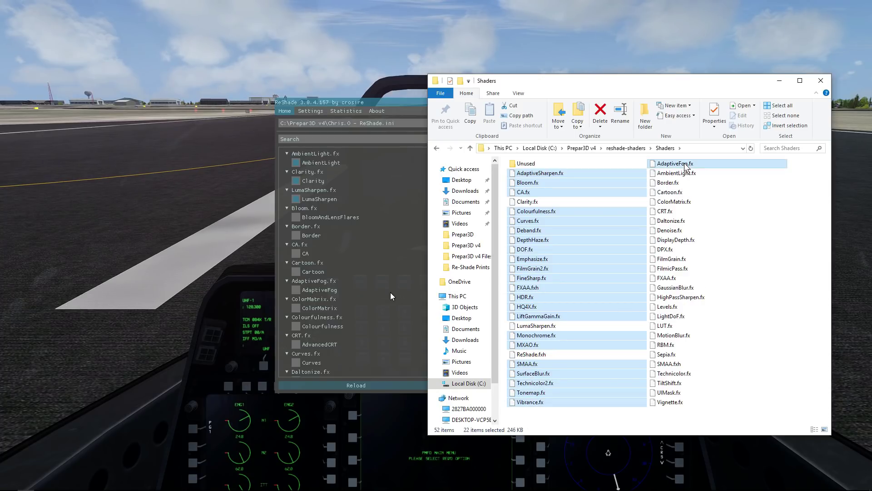
pyautogui.keyDown('ctrl'); pyautogui.click(686, 174); pyautogui.keyUp('ctrl')
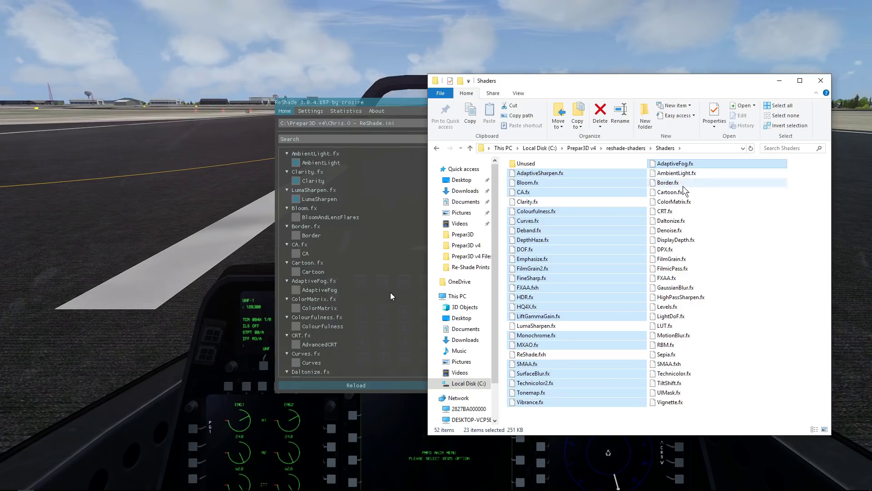
pyautogui.keyDown('ctrl'); pyautogui.click(669, 183); pyautogui.keyUp('ctrl')
pyautogui.keyDown('ctrl'); pyautogui.click(671, 192); pyautogui.keyUp('ctrl')
pyautogui.keyDown('ctrl'); pyautogui.click(684, 201); pyautogui.keyUp('ctrl')
pyautogui.keyDown('ctrl'); pyautogui.click(684, 211); pyautogui.keyUp('ctrl')
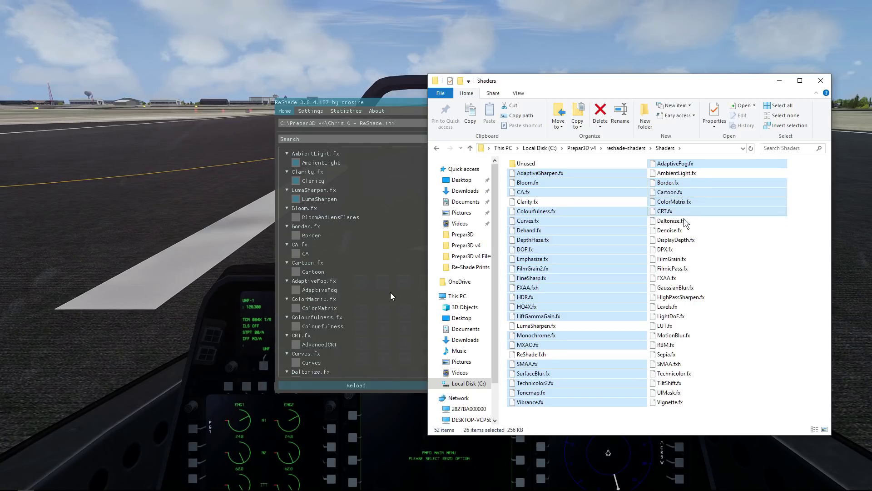
pyautogui.keyDown('ctrl'); pyautogui.click(685, 221); pyautogui.keyUp('ctrl')
pyautogui.keyDown('ctrl'); pyautogui.click(682, 231); pyautogui.keyUp('ctrl')
pyautogui.keyDown('ctrl'); pyautogui.click(682, 240); pyautogui.keyUp('ctrl')
pyautogui.keyDown('ctrl'); pyautogui.click(681, 250); pyautogui.keyUp('ctrl')
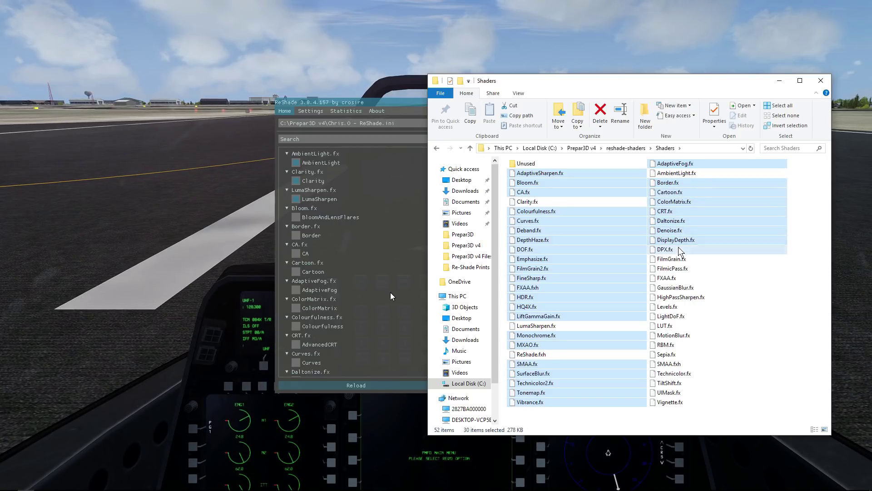
pyautogui.keyDown('ctrl'); pyautogui.click(681, 259); pyautogui.keyUp('ctrl')
pyautogui.keyDown('ctrl'); pyautogui.click(680, 269); pyautogui.keyUp('ctrl')
pyautogui.keyDown('ctrl'); pyautogui.click(681, 278); pyautogui.keyUp('ctrl')
pyautogui.keyDown('ctrl'); pyautogui.click(682, 287); pyautogui.keyUp('ctrl')
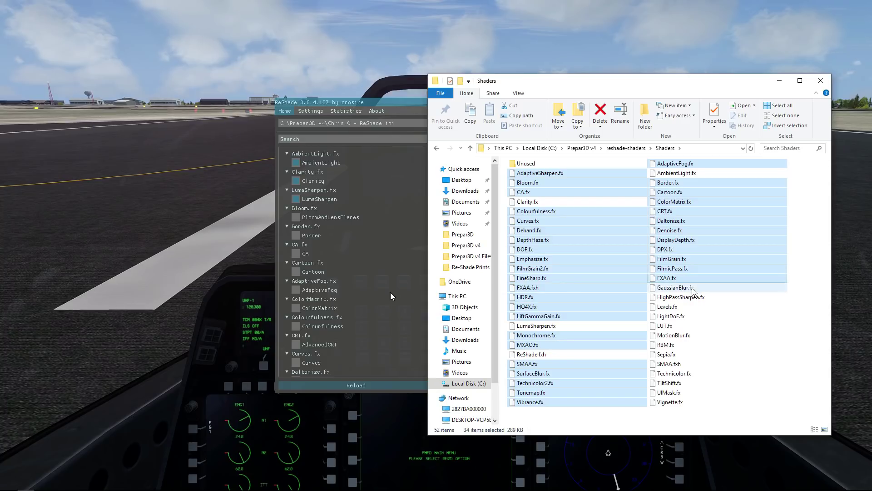
pyautogui.keyDown('ctrl'); pyautogui.click(683, 296); pyautogui.keyUp('ctrl')
pyautogui.keyDown('ctrl'); pyautogui.click(683, 309); pyautogui.keyUp('ctrl')
pyautogui.keyDown('ctrl'); pyautogui.click(681, 317); pyautogui.keyUp('ctrl')
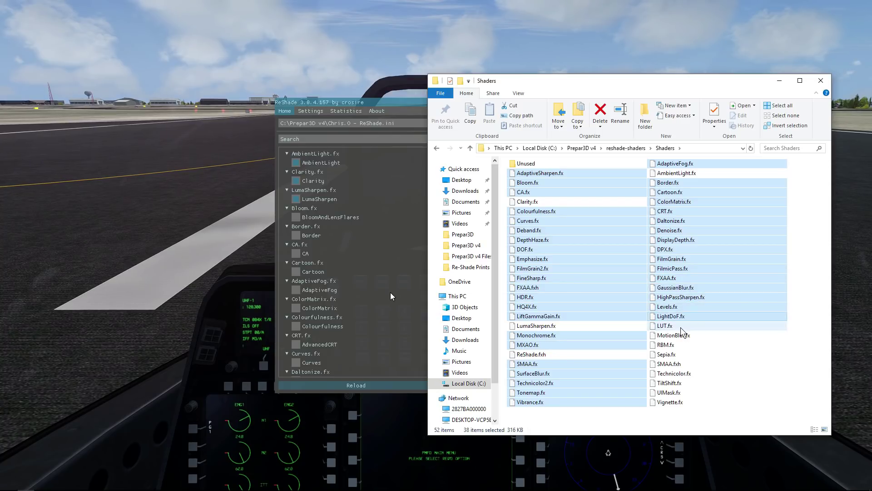
pyautogui.keyDown('ctrl'); pyautogui.click(678, 327); pyautogui.keyUp('ctrl')
pyautogui.keyDown('ctrl'); pyautogui.click(675, 336); pyautogui.keyUp('ctrl')
pyautogui.keyDown('ctrl'); pyautogui.click(672, 345); pyautogui.keyUp('ctrl')
pyautogui.keyDown('ctrl'); pyautogui.click(674, 355); pyautogui.keyUp('ctrl')
pyautogui.keyDown('ctrl'); pyautogui.click(675, 364); pyautogui.keyUp('ctrl')
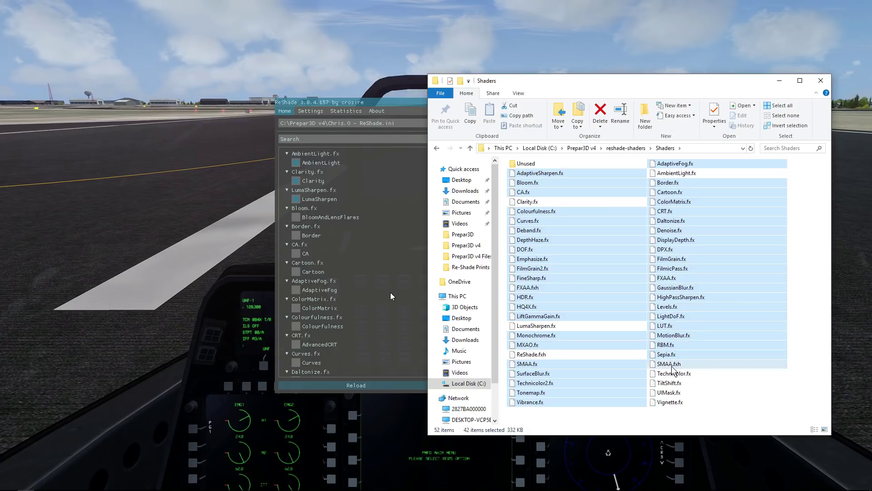
pyautogui.keyDown('ctrl'); pyautogui.click(677, 373); pyautogui.keyUp('ctrl')
pyautogui.keyDown('ctrl'); pyautogui.click(677, 383); pyautogui.keyUp('ctrl')
pyautogui.keyDown('ctrl'); pyautogui.click(675, 392); pyautogui.keyUp('ctrl')
pyautogui.keyDown('ctrl'); pyautogui.click(674, 402); pyautogui.keyUp('ctrl')
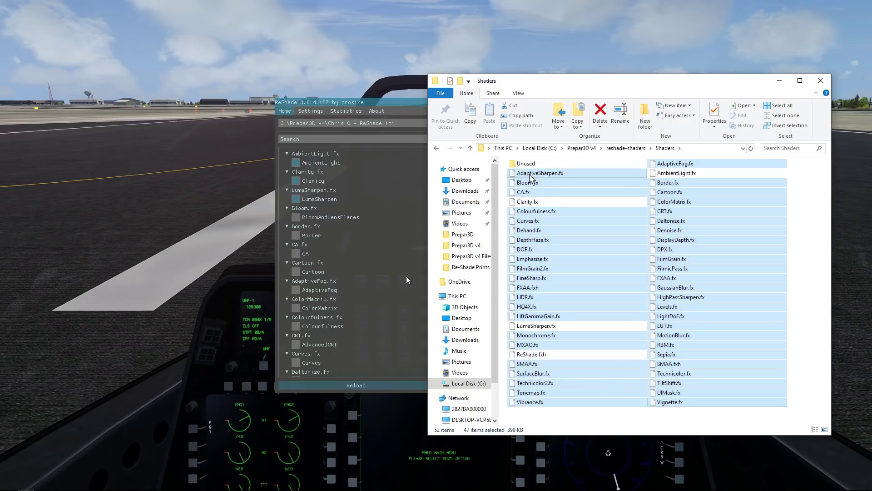
pyautogui.moveTo(530, 177); pyautogui.dragTo(522, 164)
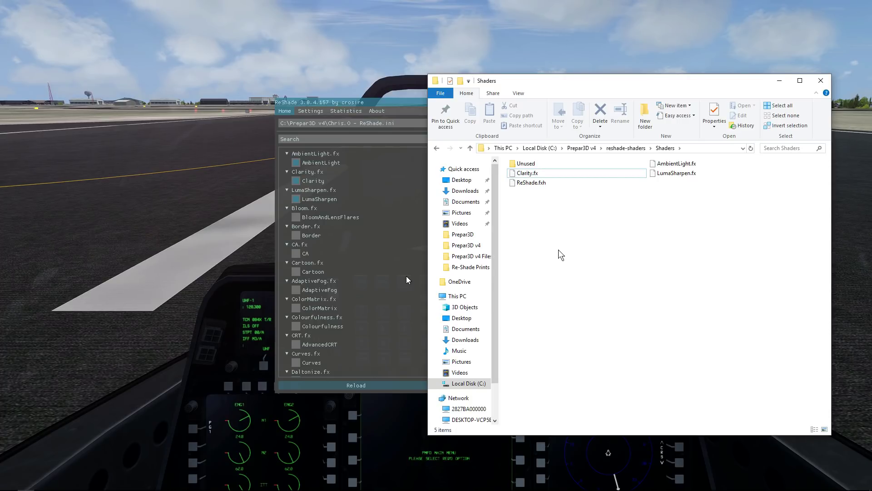
# - Close Explorer, reload ReShade until only AmbientLight, Clarity and LumaSharpen appear, and close the overlay
pyautogui.click(816, 80)
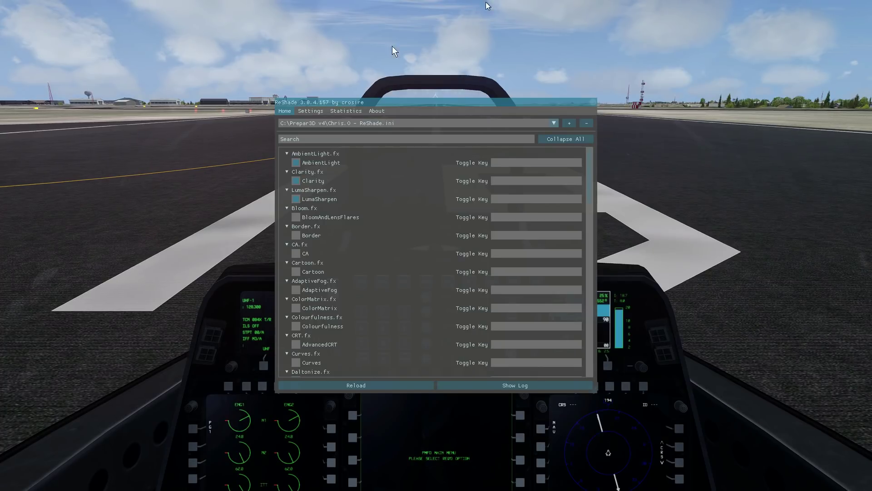
pyautogui.click(343, 385)
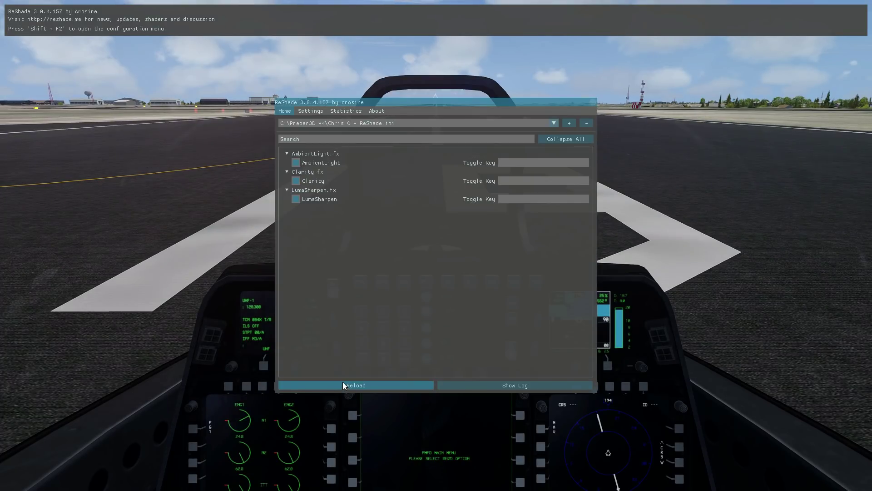
pyautogui.click(345, 386)
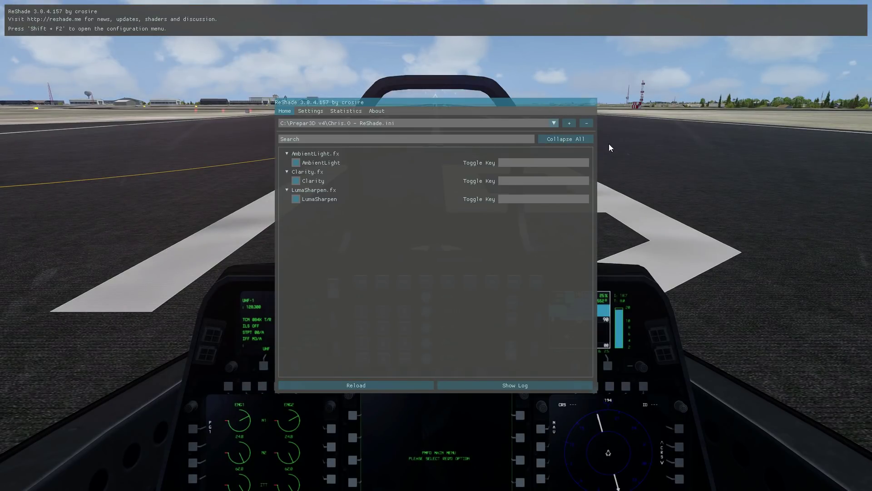
pyautogui.click(594, 103)
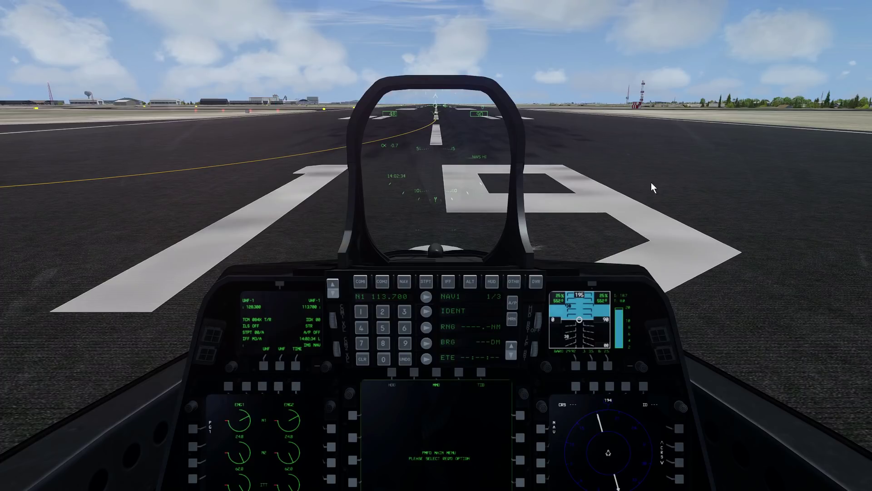